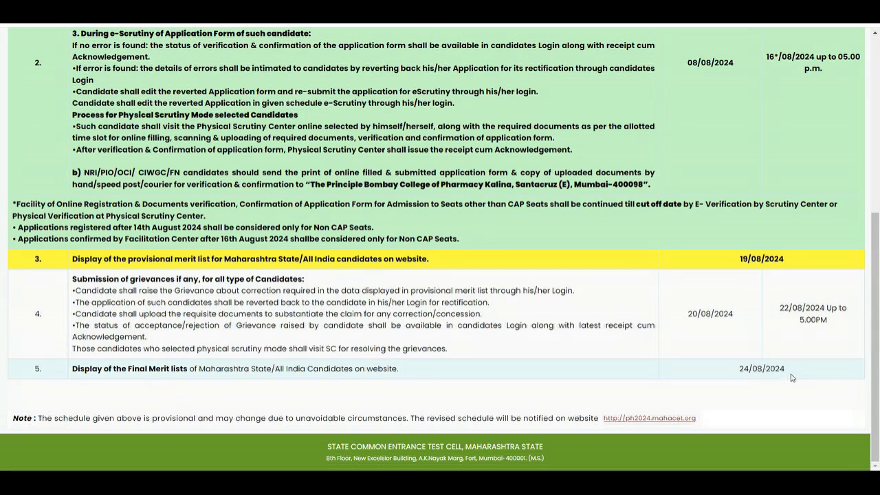
Go back to the admission portal's home page and start a new candidate registration
left_click_drag(874, 321, 878, 131)
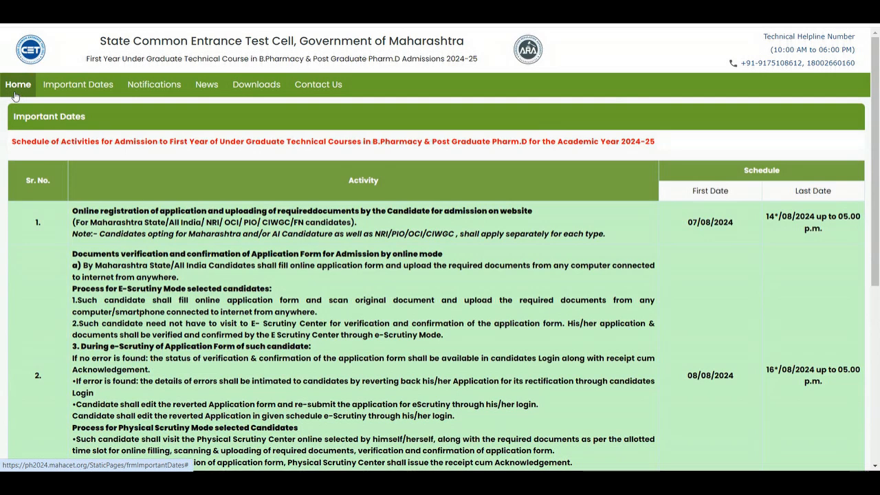
left_click(15, 85)
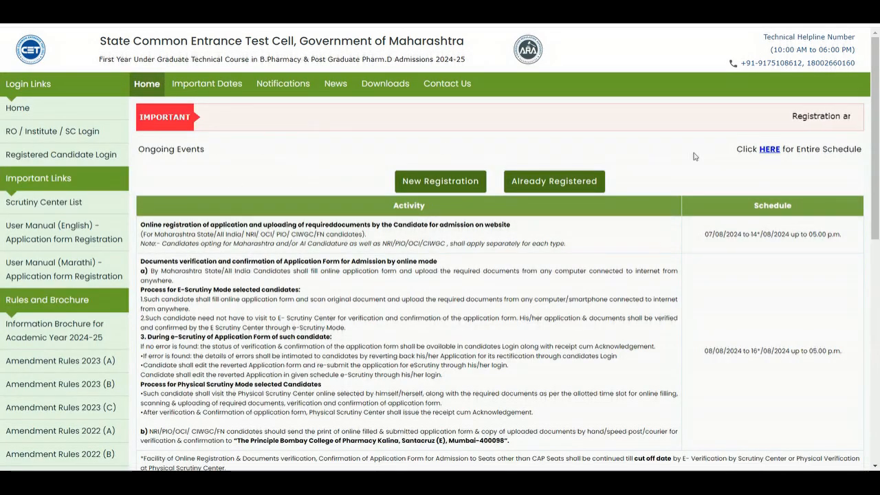
left_click(425, 180)
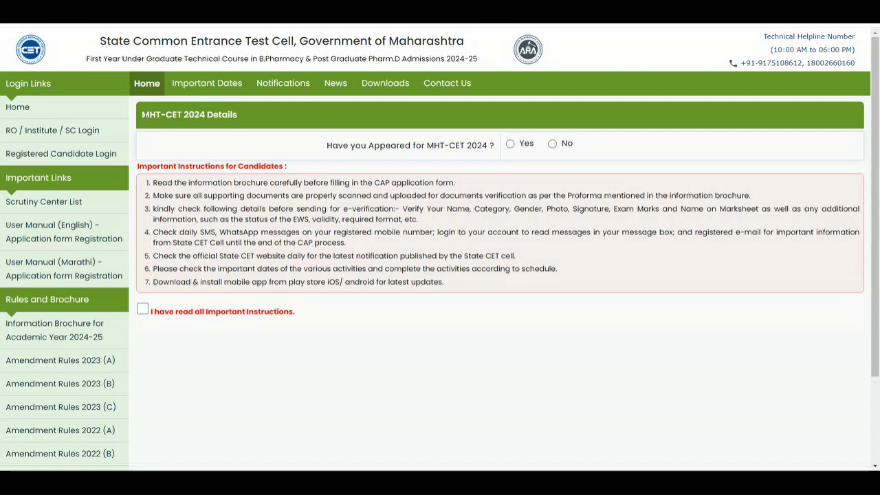
Answer No to having appeared for MHT-CET 2024 and No to having appeared for NEET 2024
left_click_drag(141, 114, 238, 116)
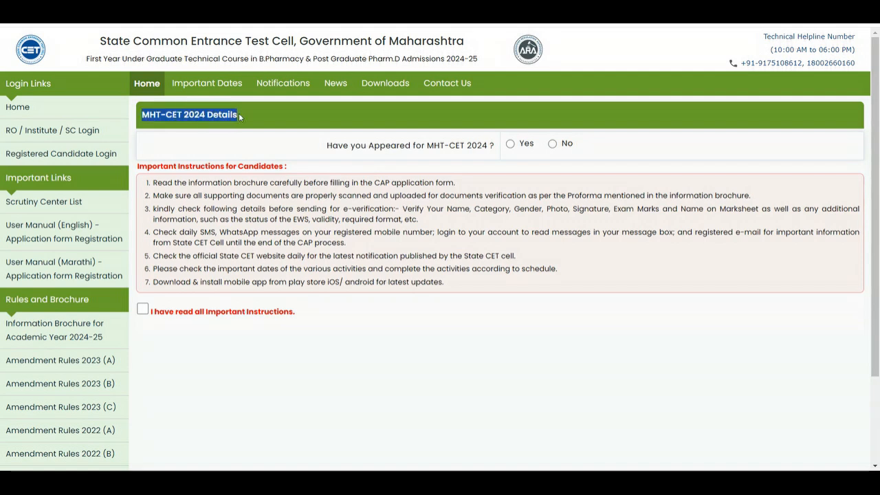
left_click(239, 114)
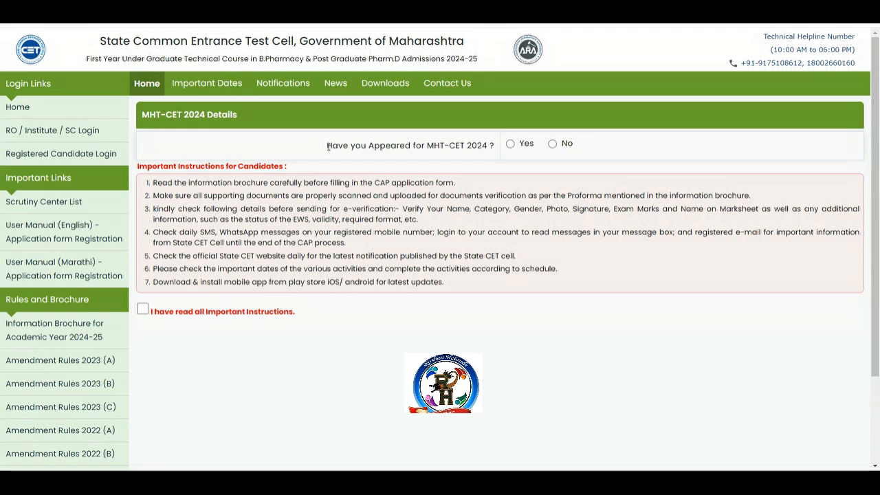
left_click_drag(327, 145, 491, 147)
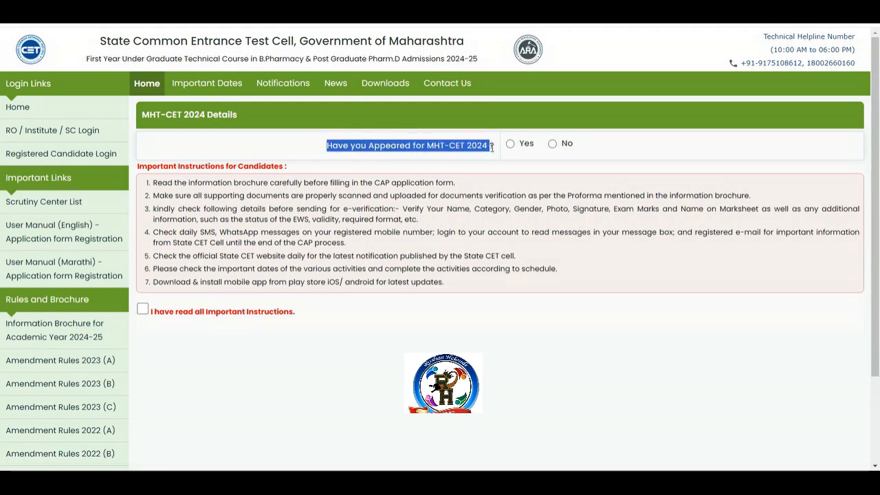
left_click(491, 147)
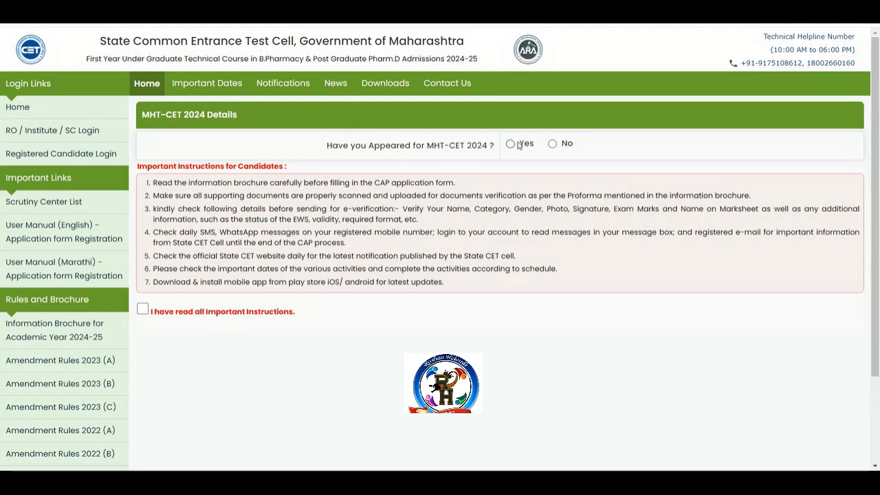
left_click(552, 144)
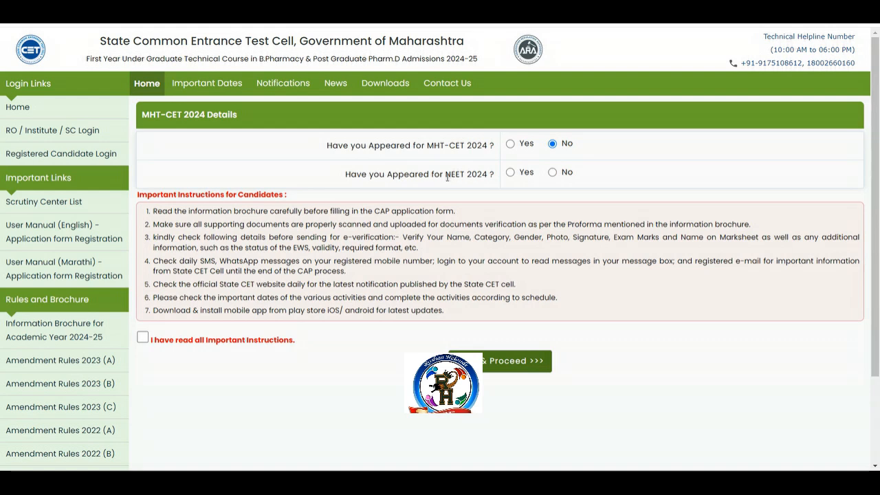
left_click_drag(446, 174, 487, 174)
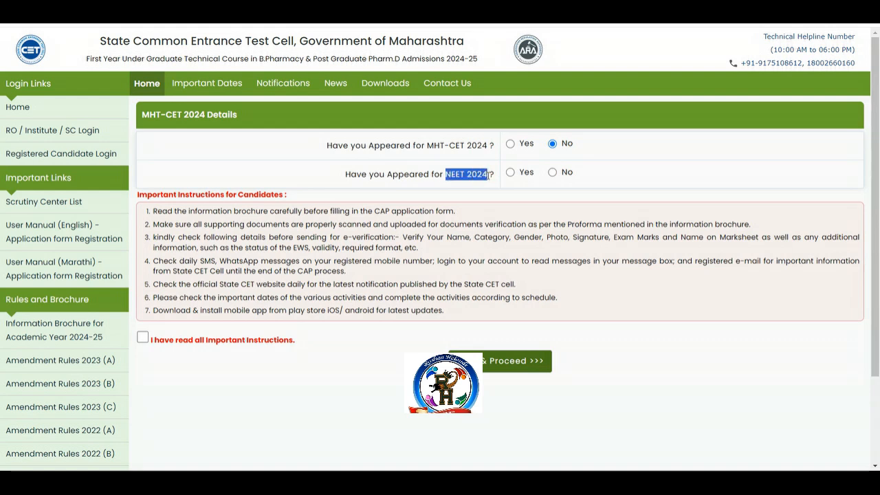
left_click(553, 173)
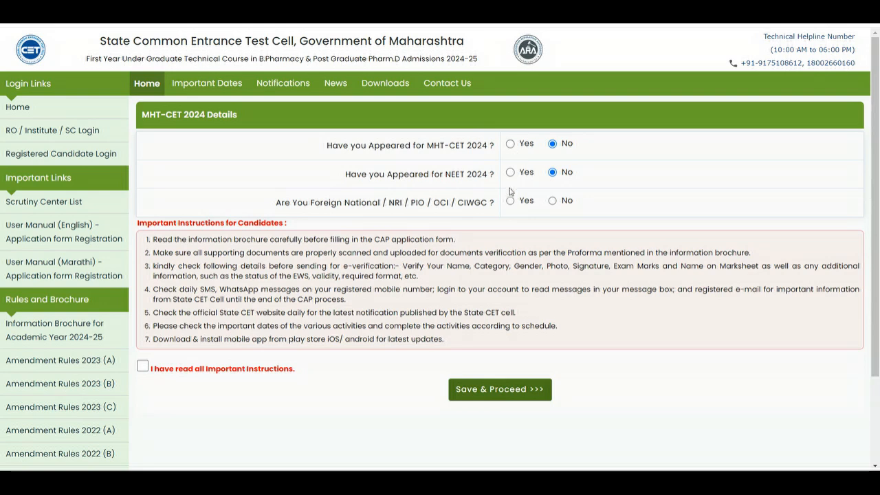
Answer Yes to having appeared for MHT-CET 2024 and enter the candidate's MHT-CET application number
left_click(510, 144)
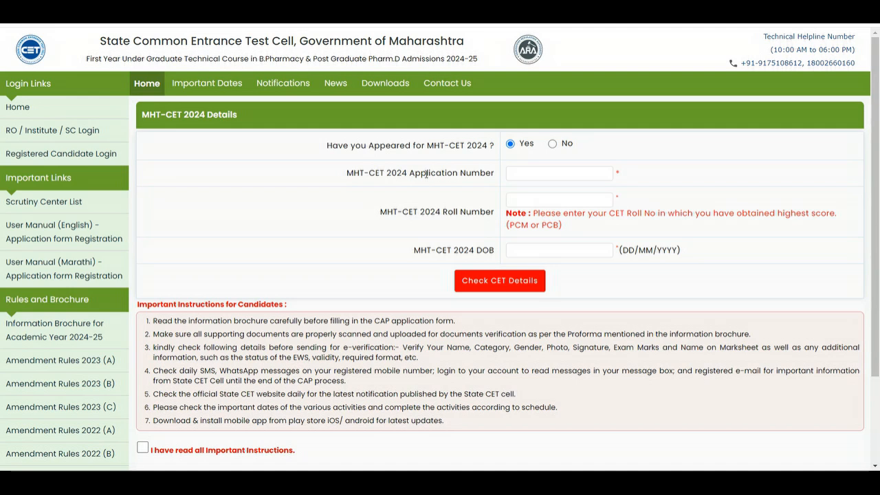
left_click(526, 171)
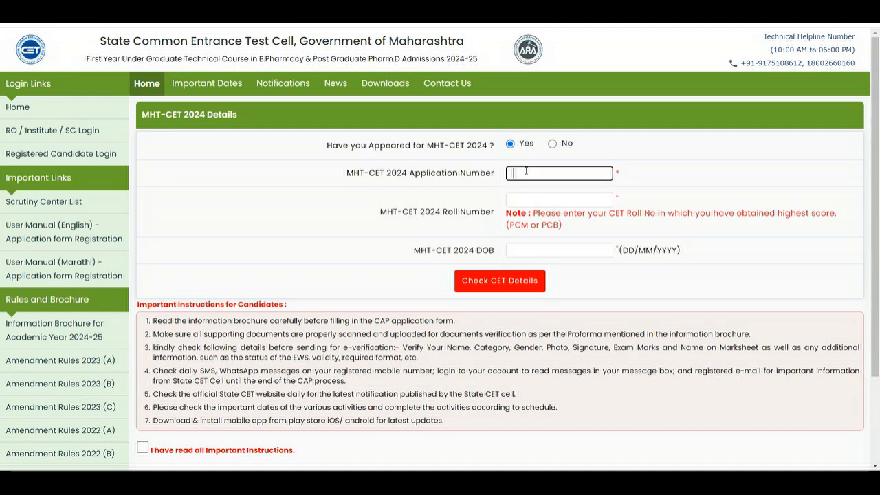
scroll(741, 173, "down", 1)
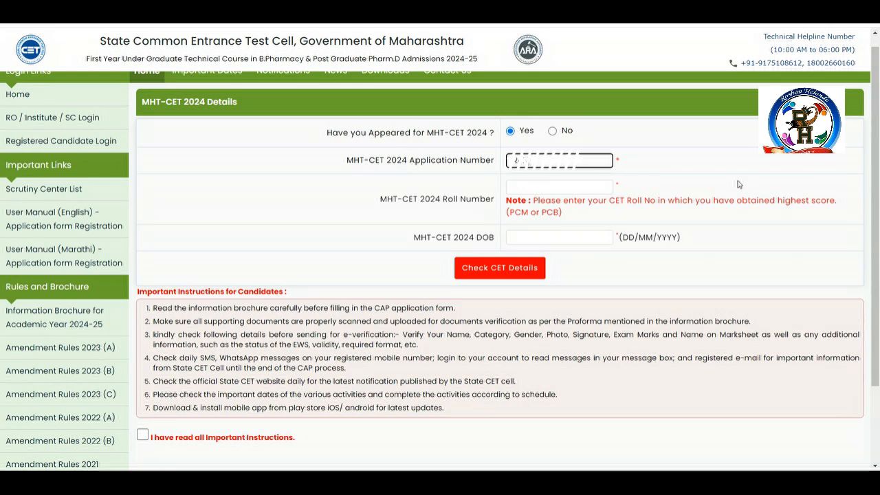
type("0")
left_click(707, 169)
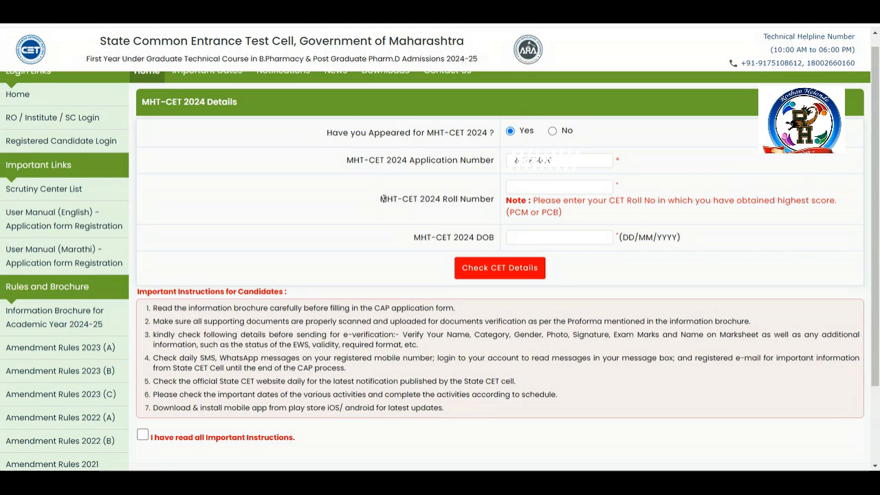
Enter the candidate's MHT-CET 2024 roll number
left_click_drag(380, 199, 507, 199)
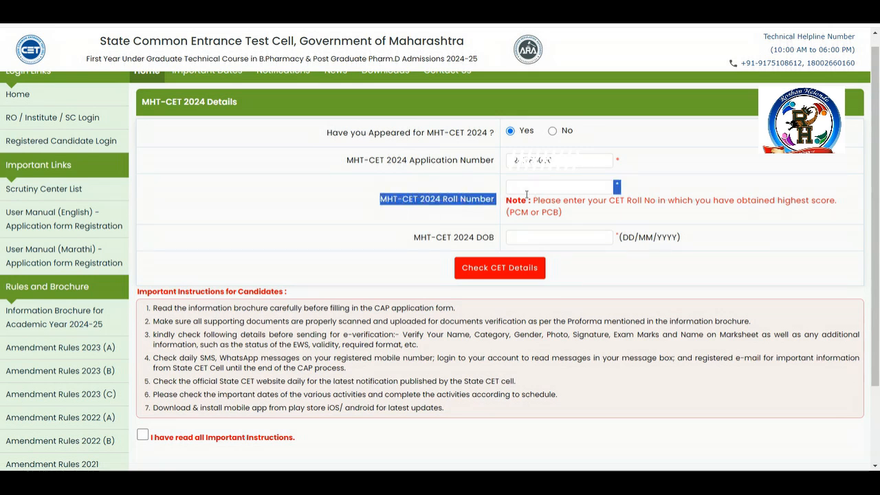
left_click(552, 189)
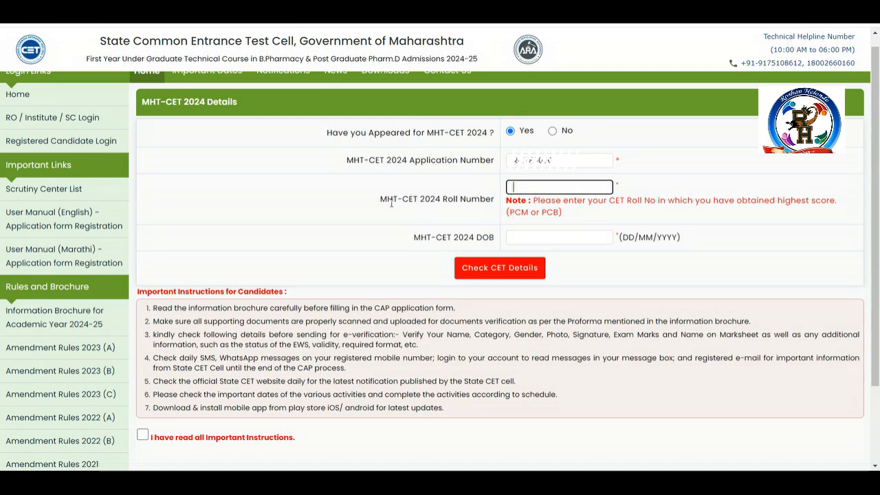
left_click_drag(381, 200, 494, 202)
left_click(492, 201)
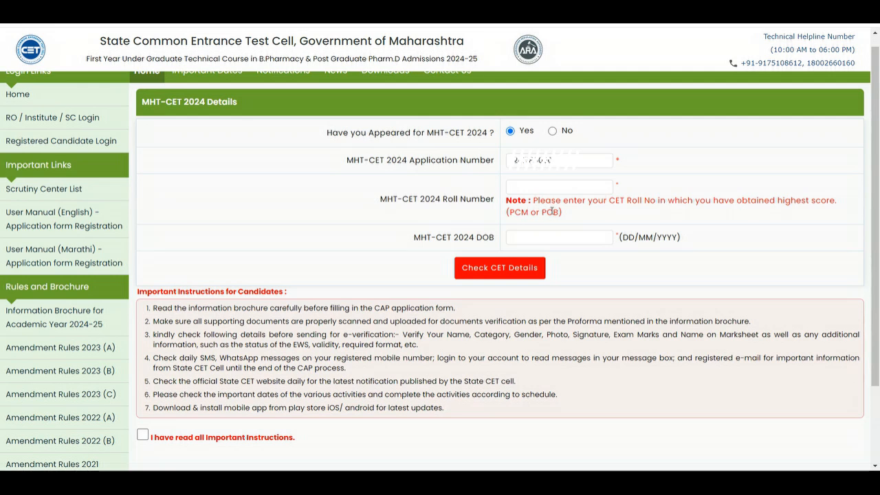
left_click(533, 187)
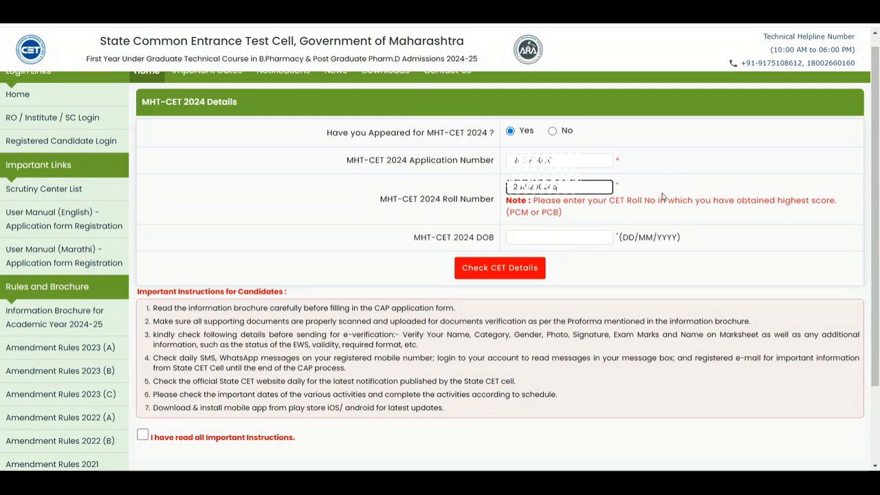
left_click(670, 193)
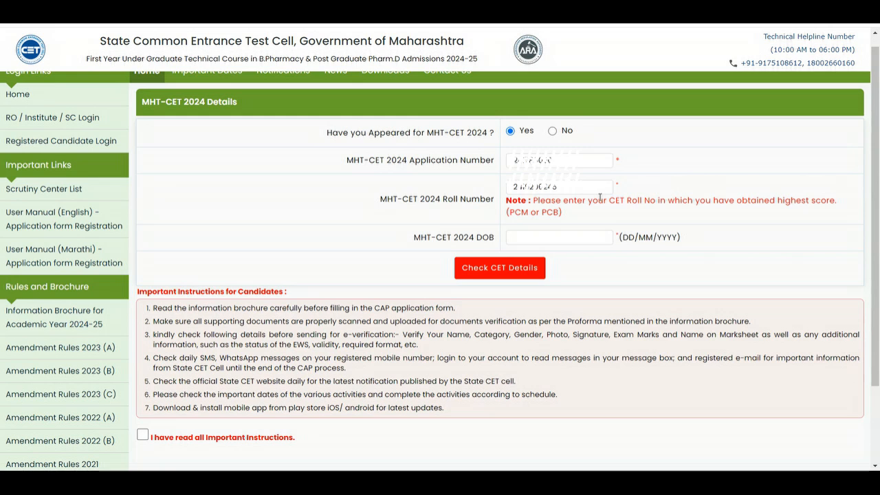
Choose the candidate's date of birth from the calendar for the MHT-CET 2024 DOB
left_click(540, 239)
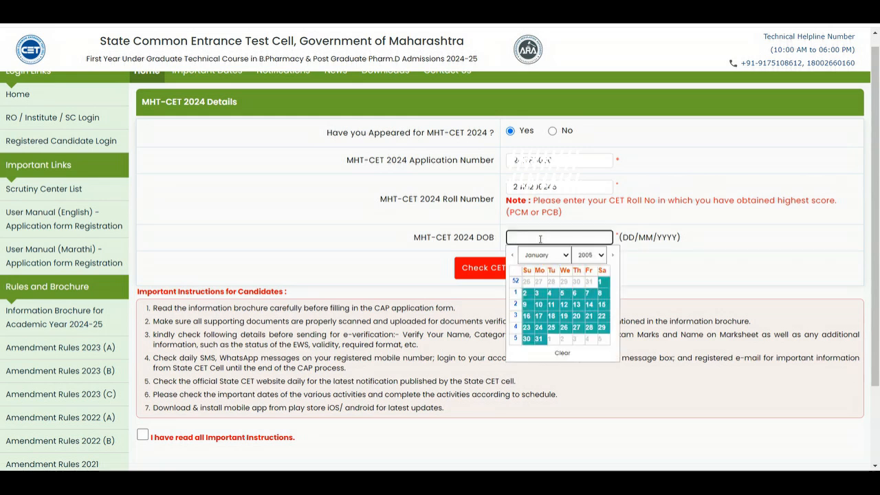
left_click(590, 255)
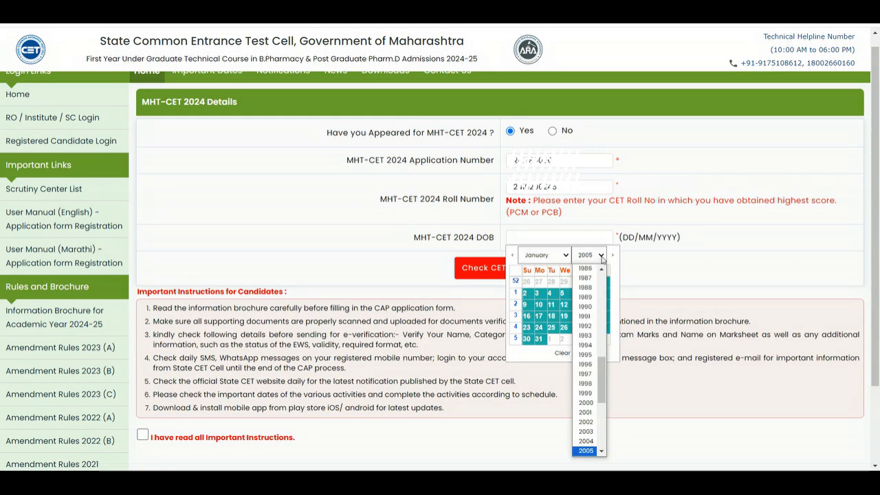
left_click_drag(602, 395, 602, 422)
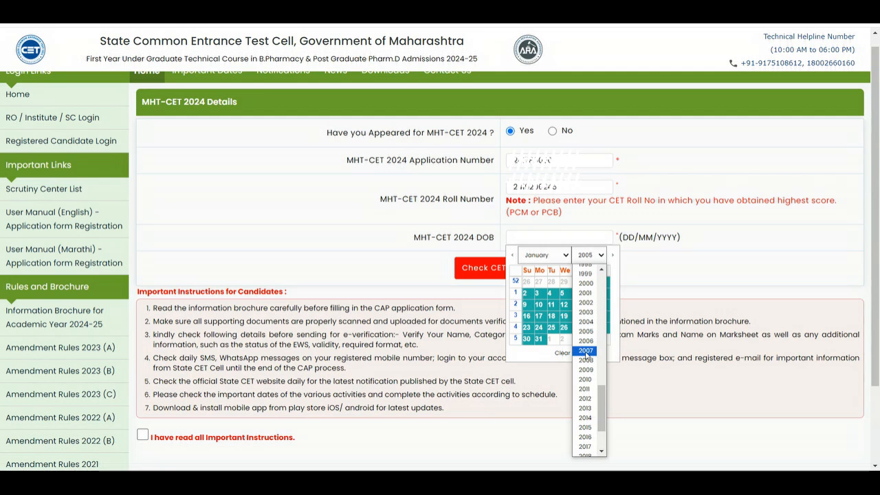
left_click(586, 351)
left_click(566, 257)
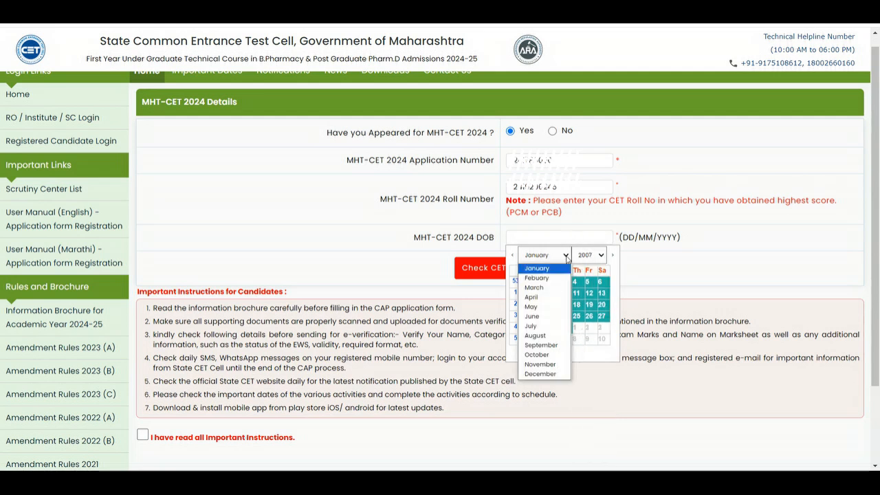
left_click(543, 287)
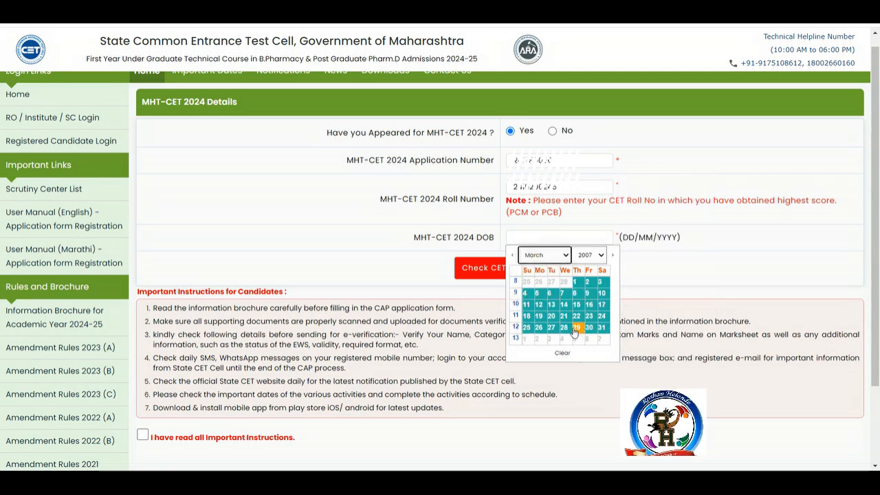
left_click(540, 329)
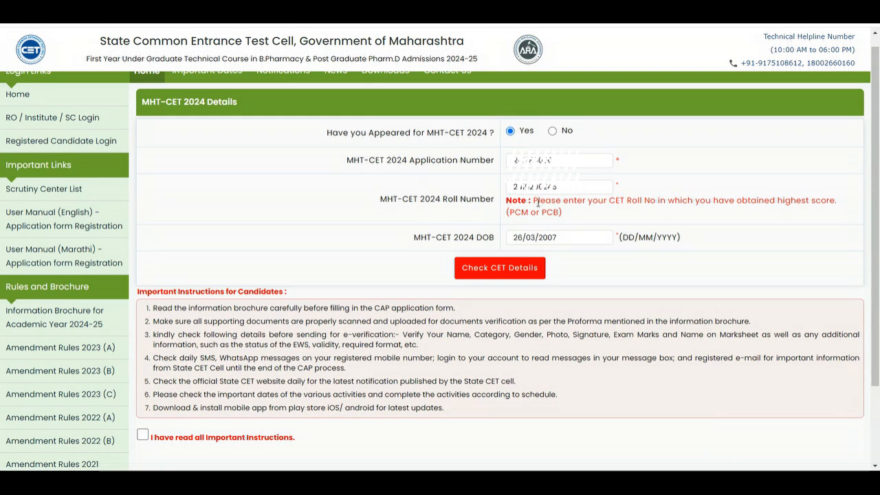
Check the CET details to retrieve the candidate's MHT-CET 2024 percentile scores
left_click_drag(509, 213, 560, 212)
left_click(561, 212)
left_click(497, 277)
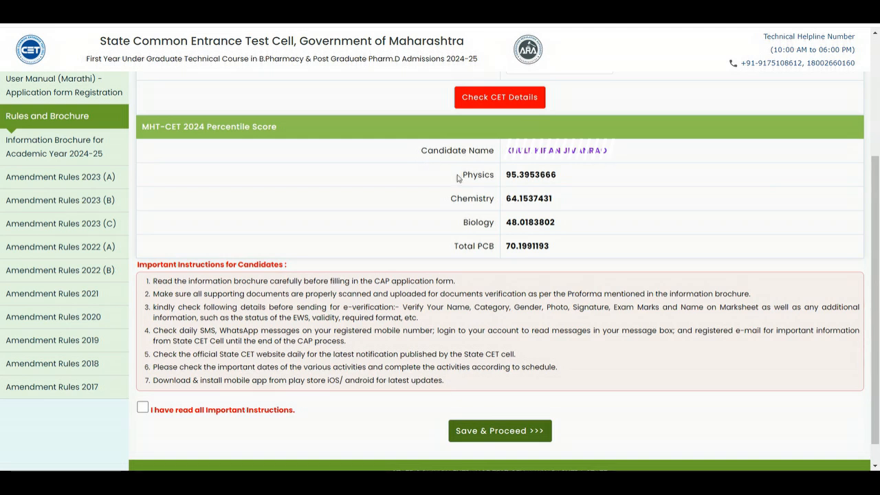
Confirm that all important instructions have been read, then save and proceed to the registration details
left_click_drag(457, 177, 577, 182)
left_click(577, 182)
left_click(142, 407)
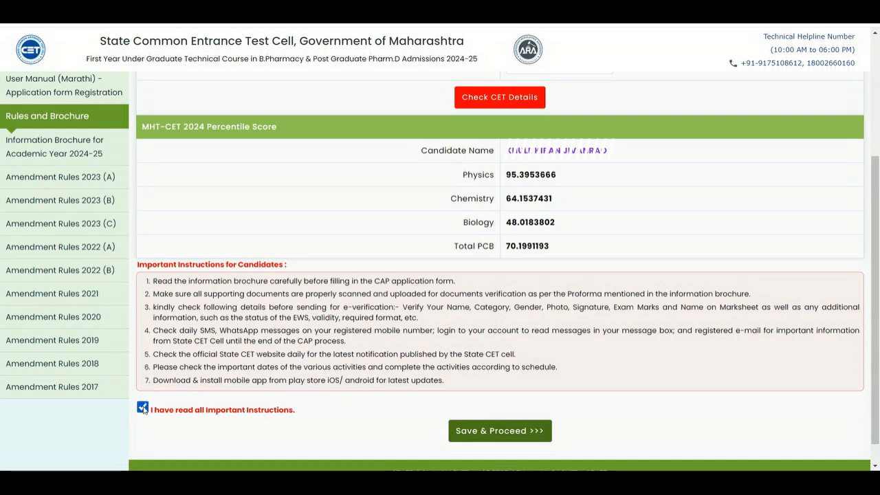
left_click(492, 431)
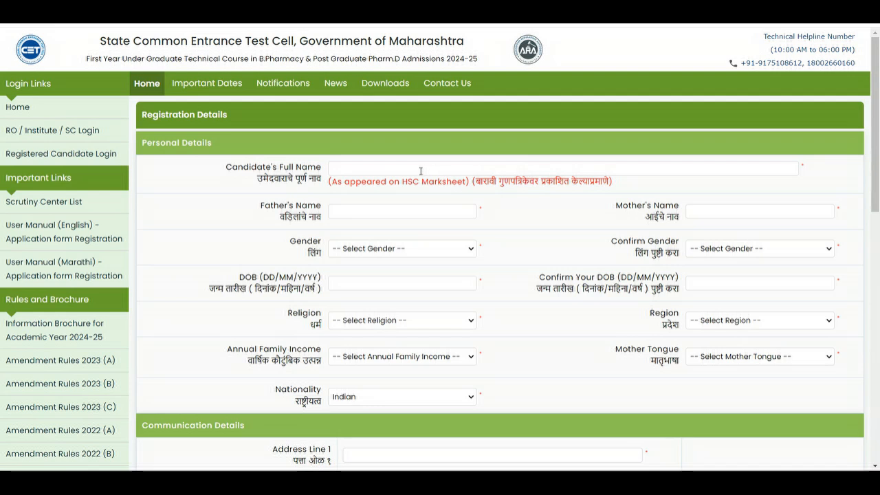
Enter the candidate's full name in the personal details as it appears on the HSC marksheet
scroll(302, 175, "down", 1)
left_click_drag(257, 168, 354, 175)
left_click(356, 177)
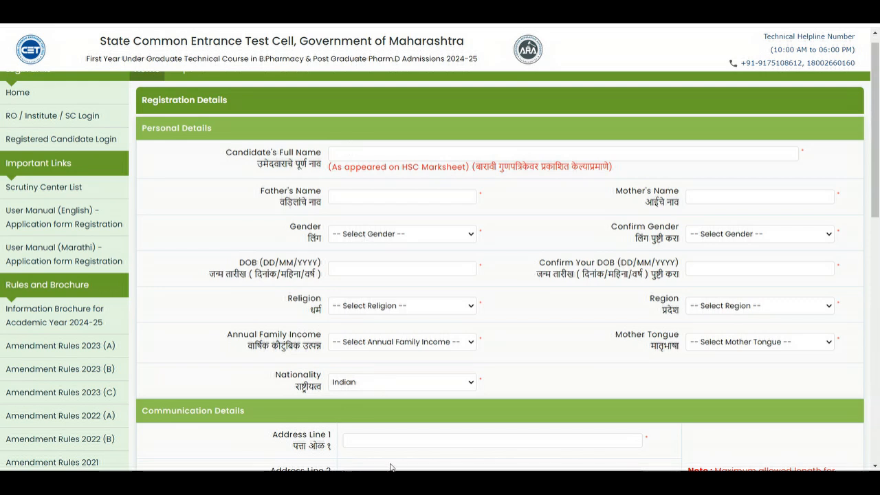
left_click(368, 156)
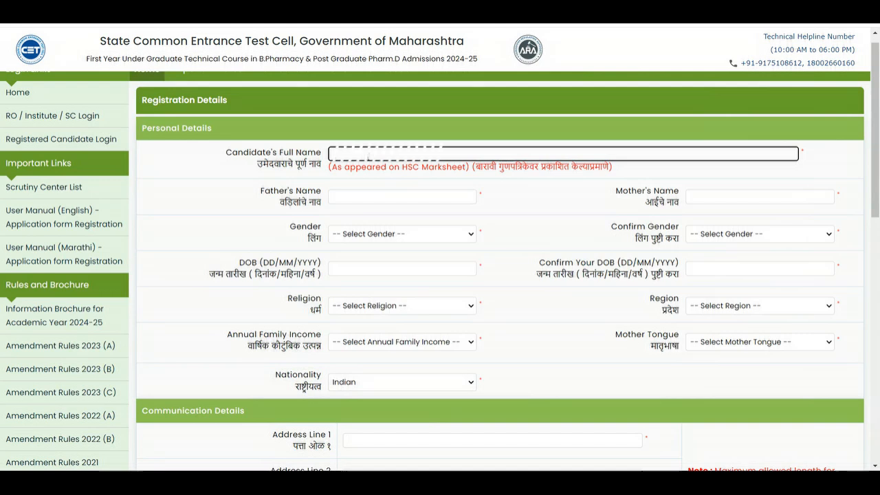
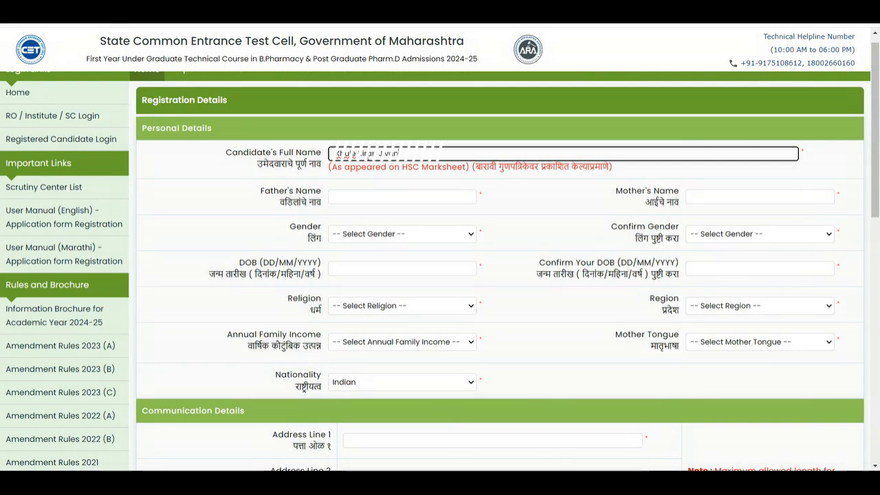
left_click(566, 189)
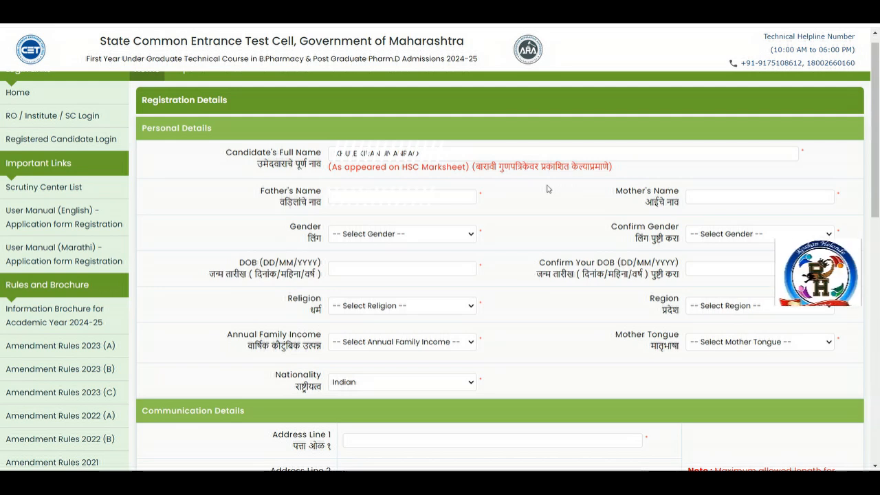
Fill in the father's name and the mother's name in the personal details
left_click(356, 192)
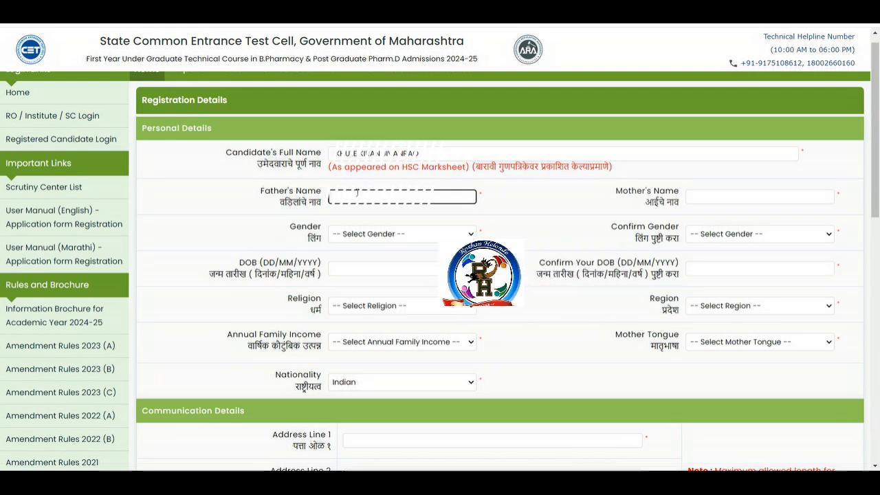
type("Jivanrao")
left_click(718, 195)
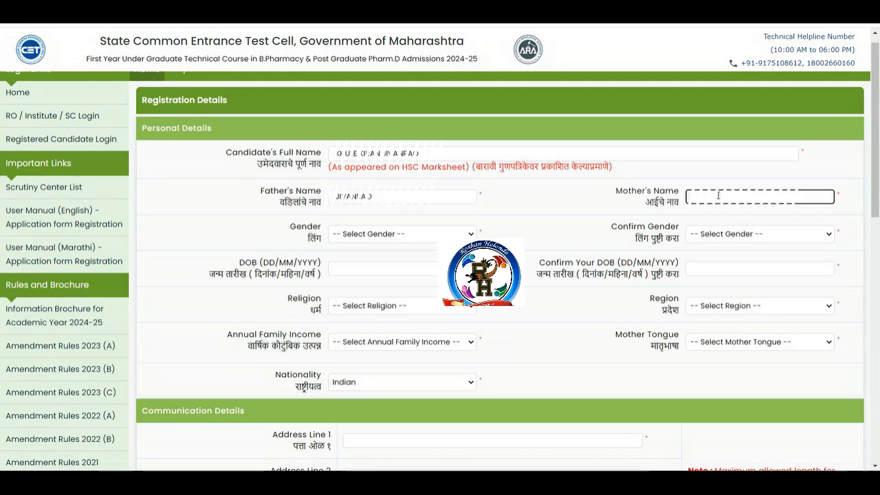
type("Uma")
left_click(525, 229)
Set the candidate's gender to Female and confirm it with the same choice
left_click(417, 237)
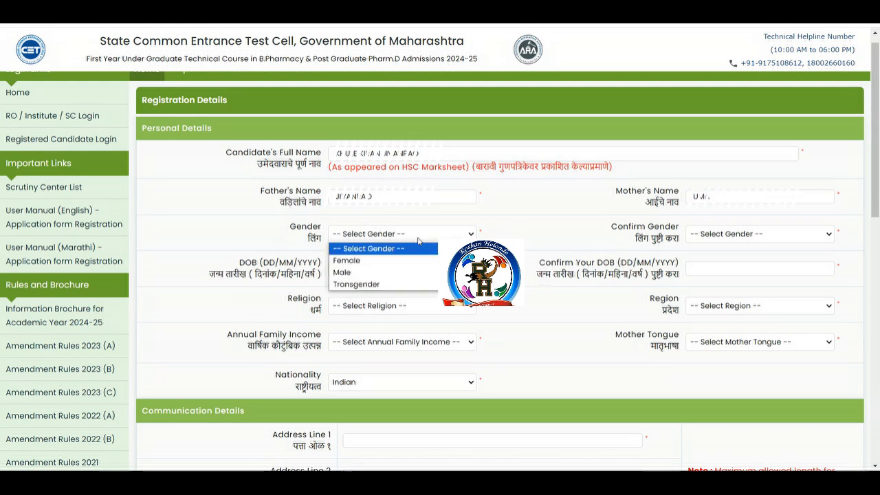
left_click(402, 265)
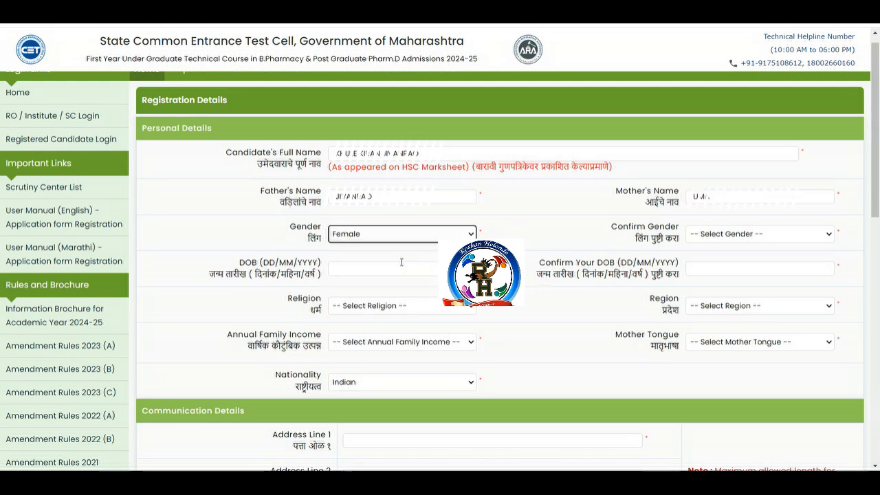
left_click(712, 235)
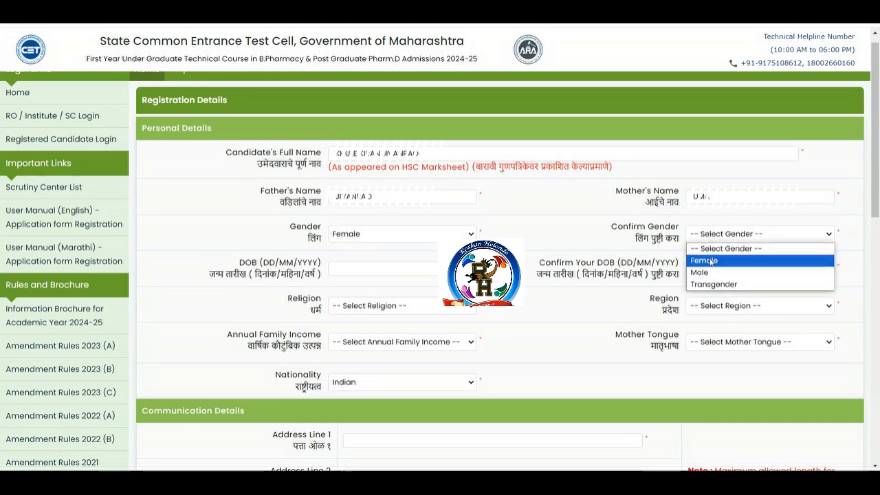
left_click(711, 261)
Enter the candidate's date of birth in the personal details by choosing the year, month and day
left_click(402, 268)
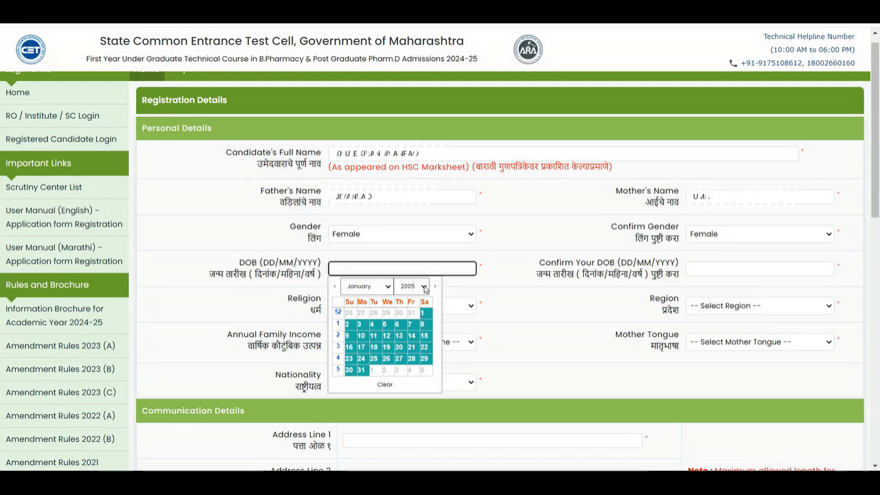
left_click(424, 286)
scroll(424, 235, "down", 3)
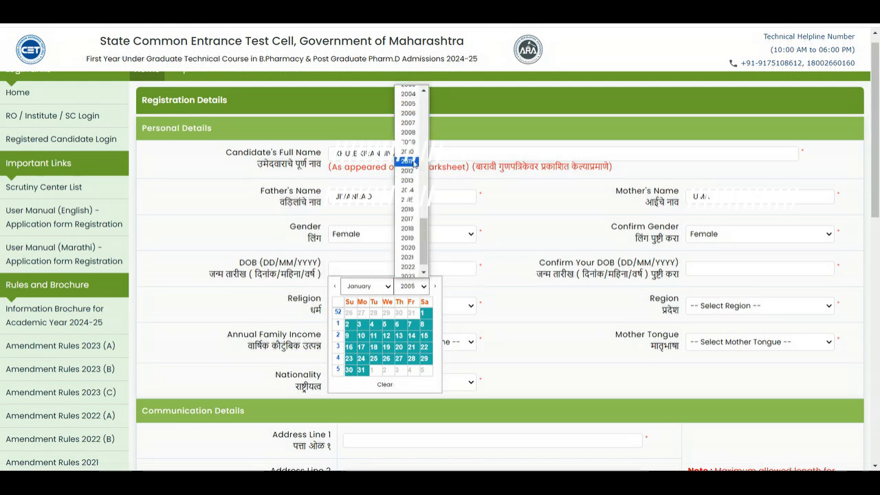
left_click(408, 124)
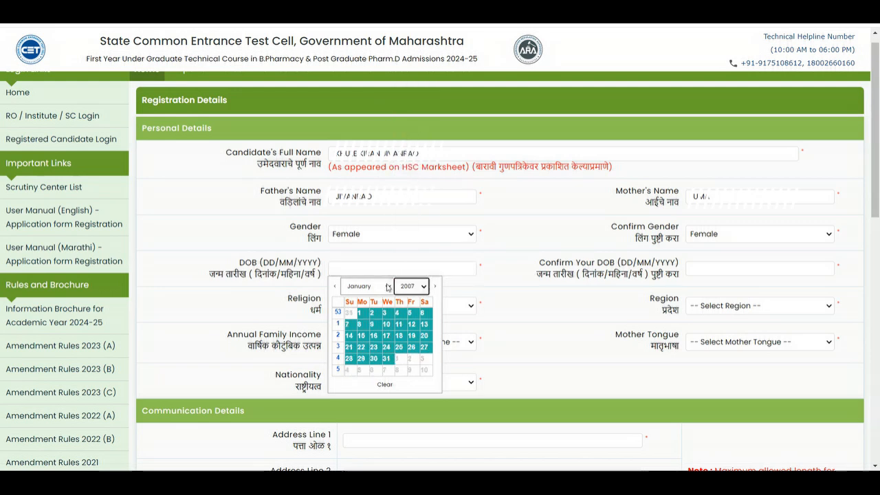
left_click(387, 287)
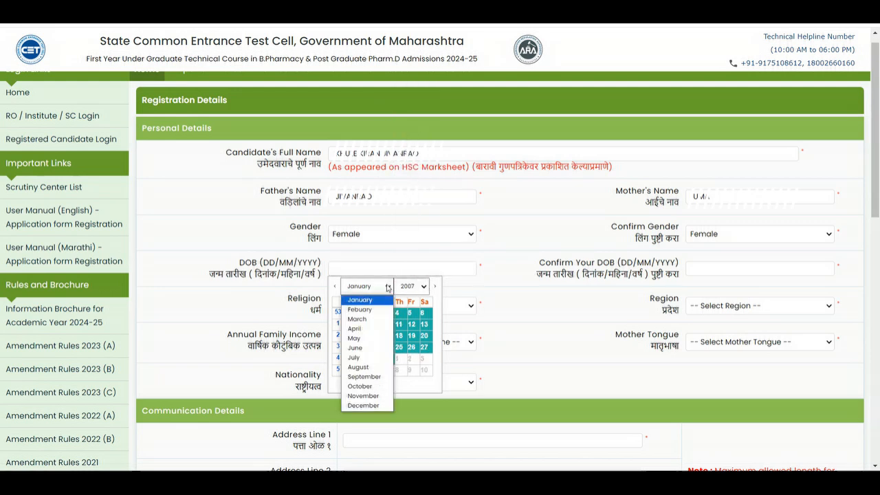
left_click(357, 318)
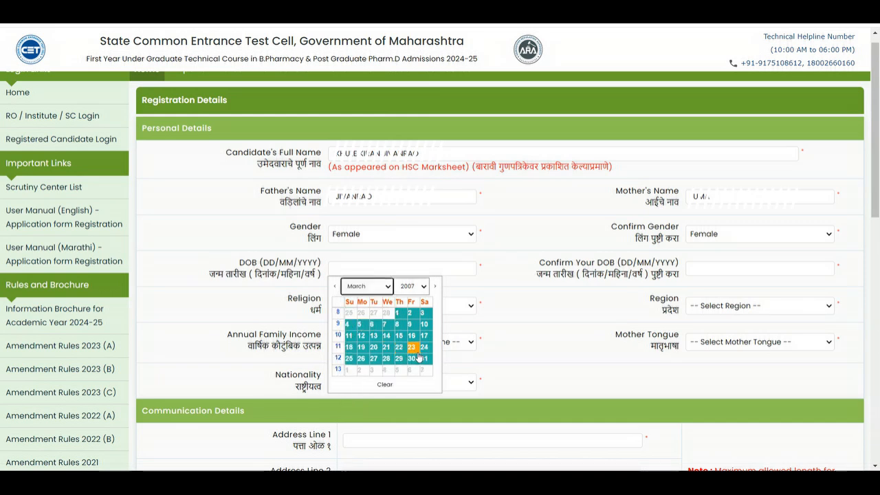
left_click(361, 358)
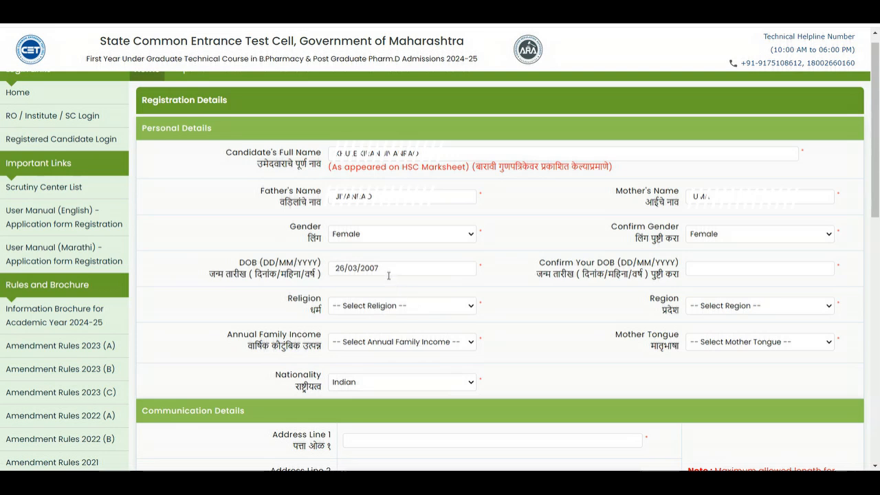
Repeat the same date of birth in the confirmation field of the personal details
left_click(726, 269)
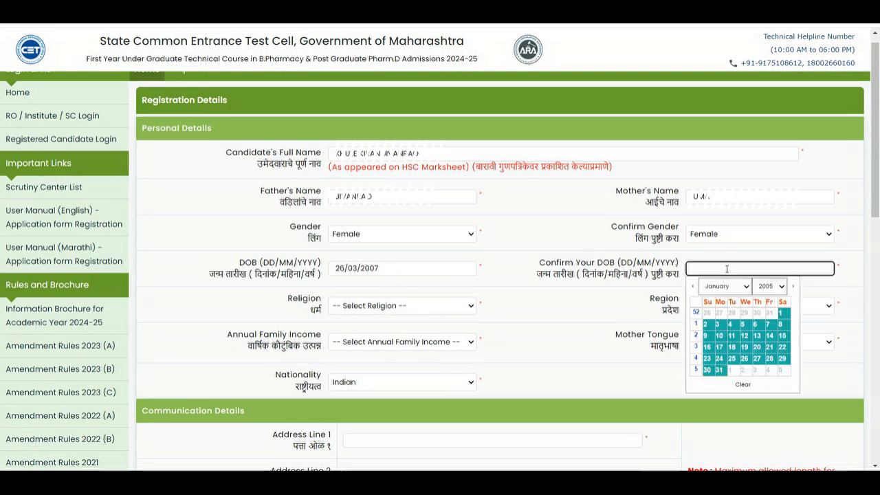
left_click(780, 287)
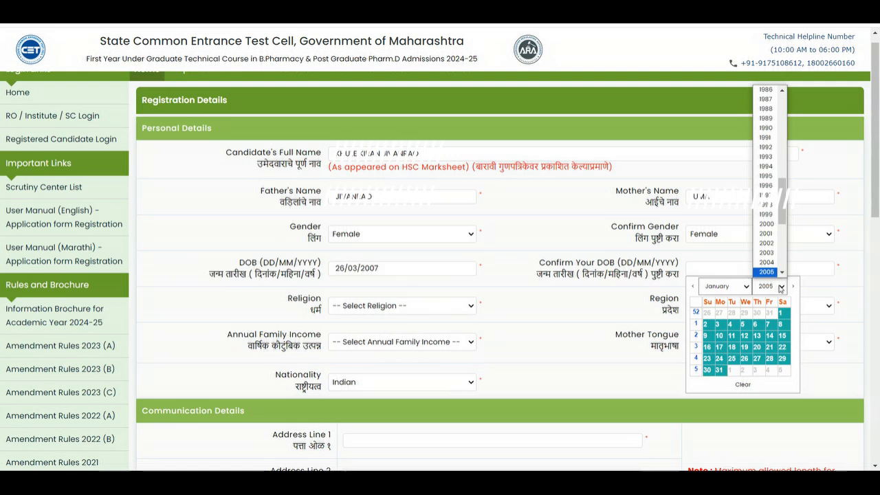
scroll(759, 96, "down", 5)
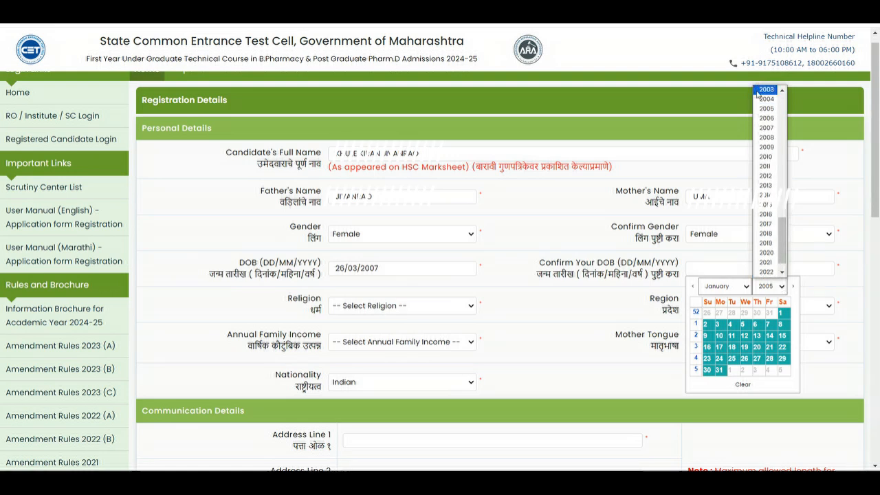
left_click(766, 128)
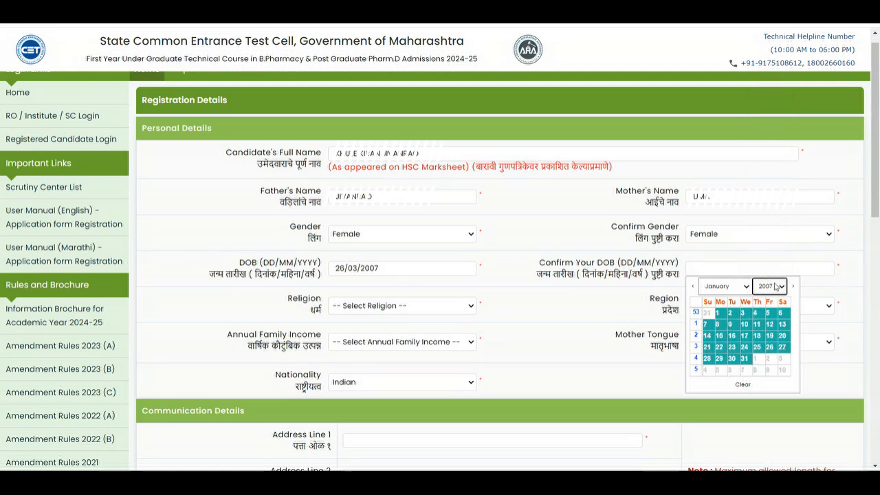
left_click(742, 286)
left_click(718, 320)
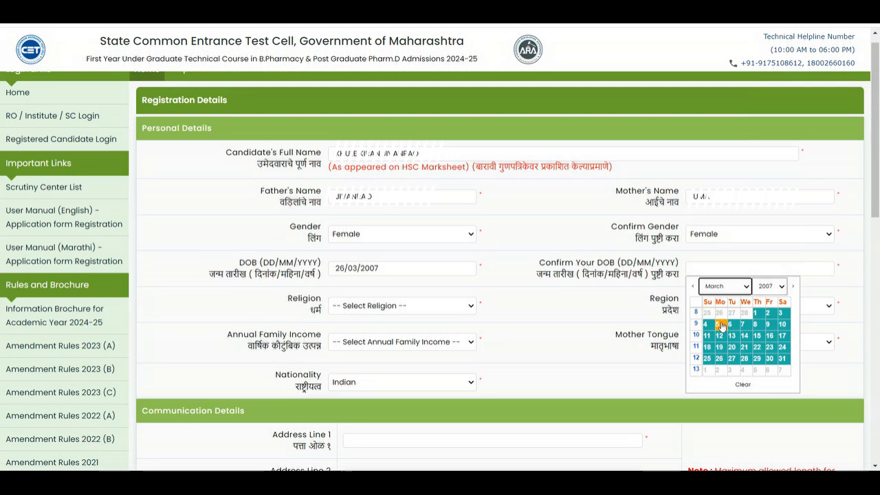
left_click(720, 358)
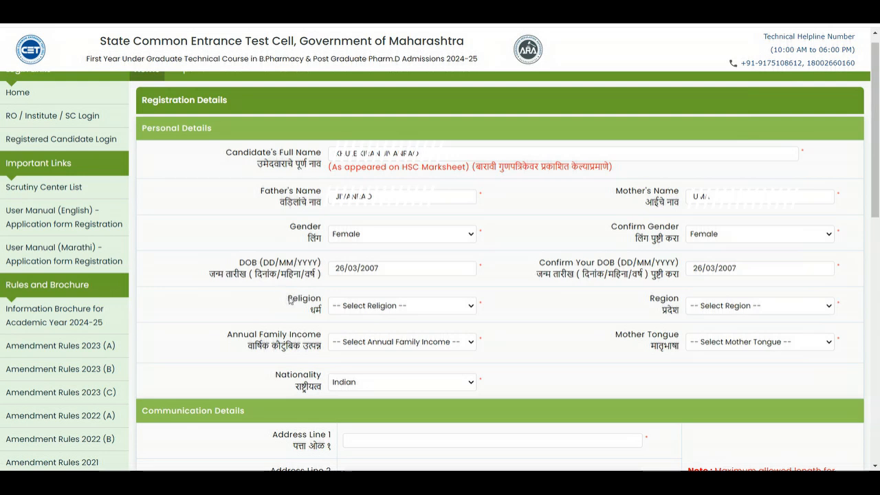
Set the candidate's religion to Hindu and the region to Rural
left_click(471, 309)
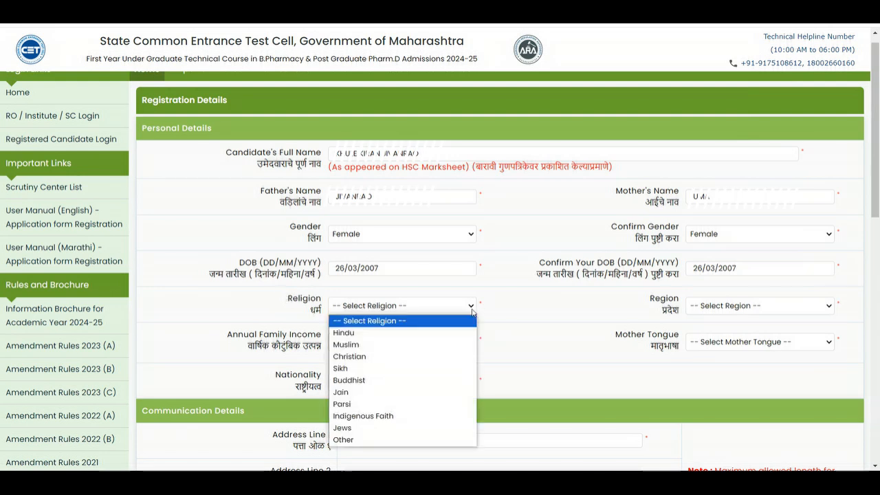
left_click(389, 334)
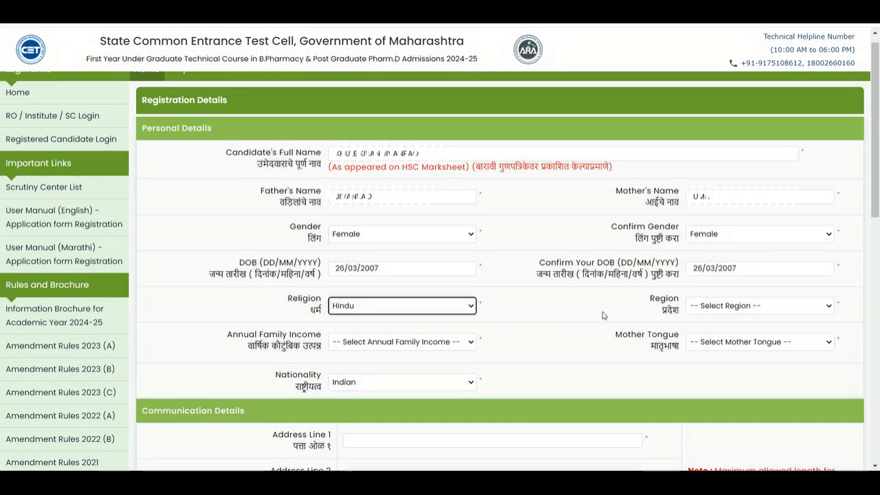
left_click(717, 309)
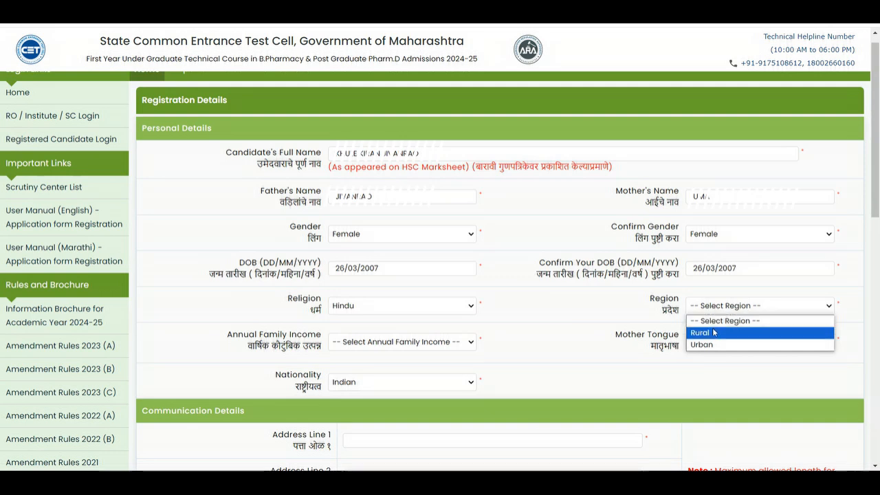
left_click(713, 333)
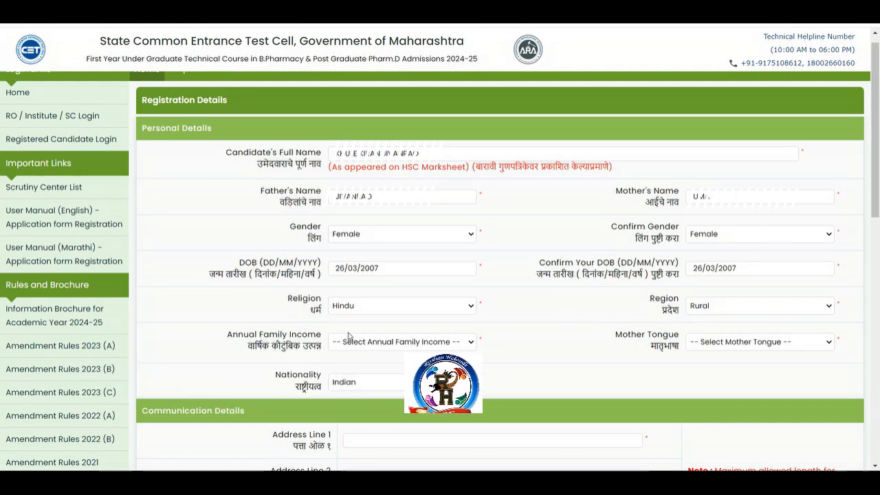
Set the annual family income to 15,001 - 50,000 and the mother tongue to Marathi
left_click(469, 345)
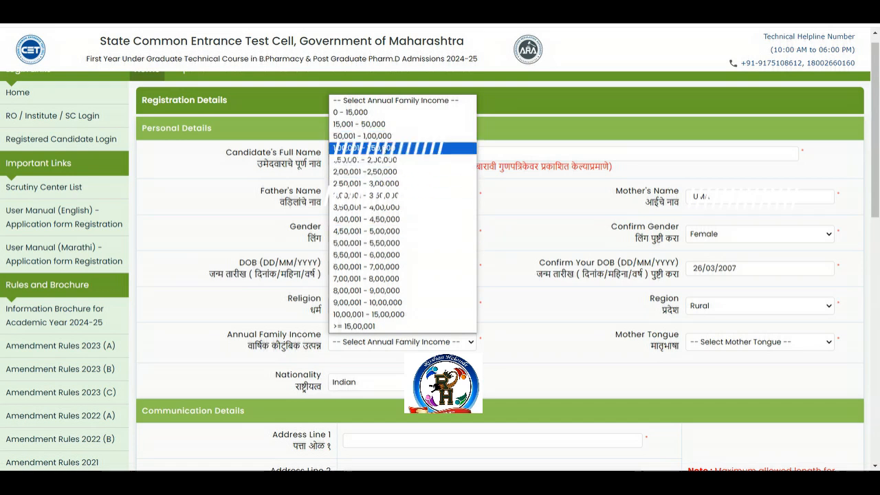
left_click(373, 124)
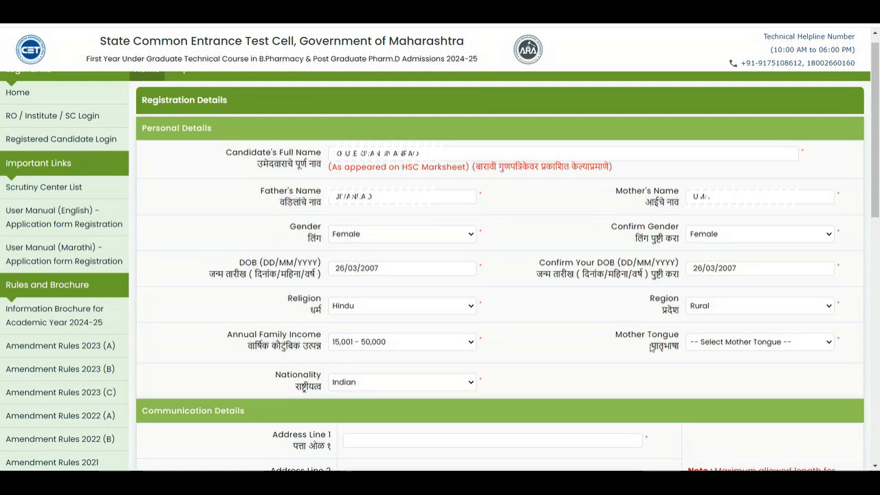
left_click(733, 344)
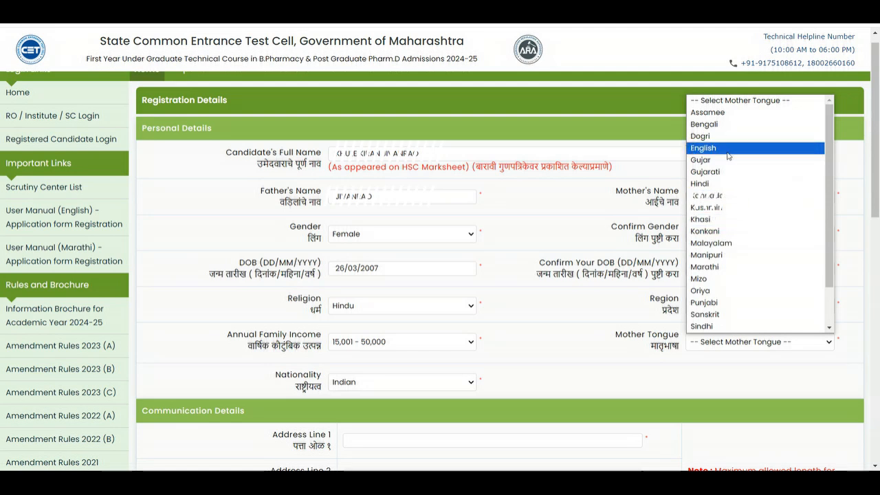
left_click(715, 268)
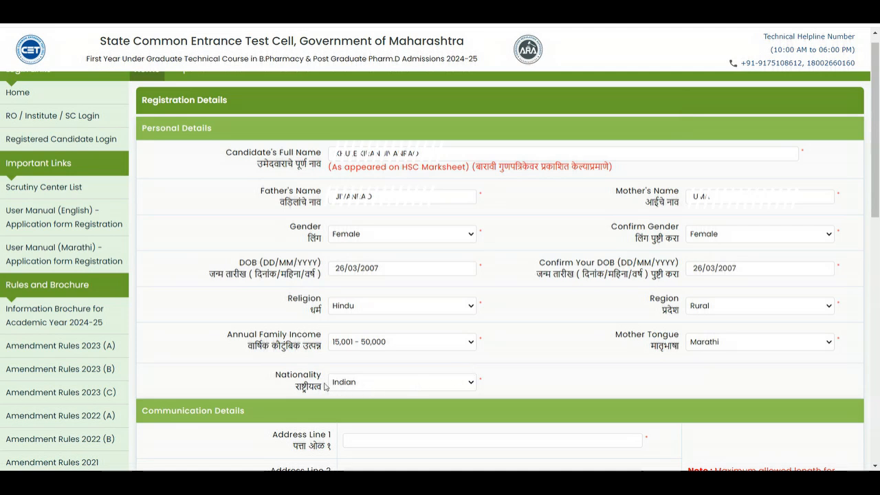
Choose Indian as the candidate's nationality in the personal details
left_click(459, 388)
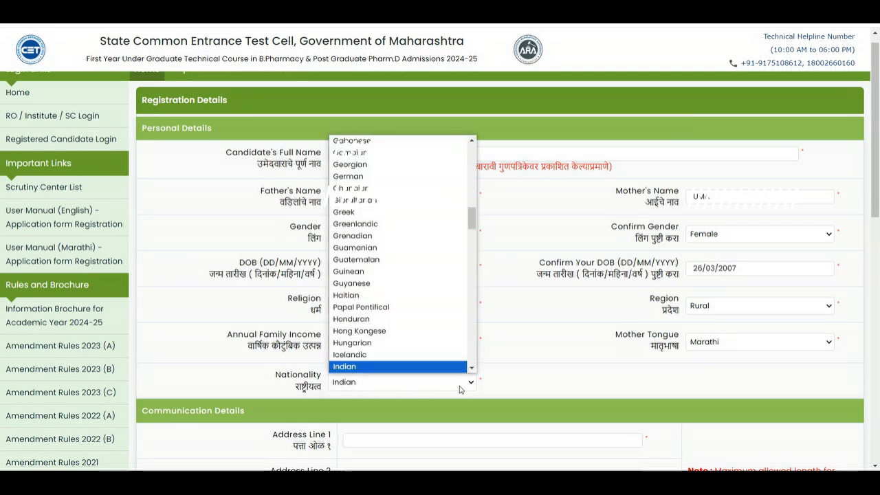
scroll(373, 367, "down", 2)
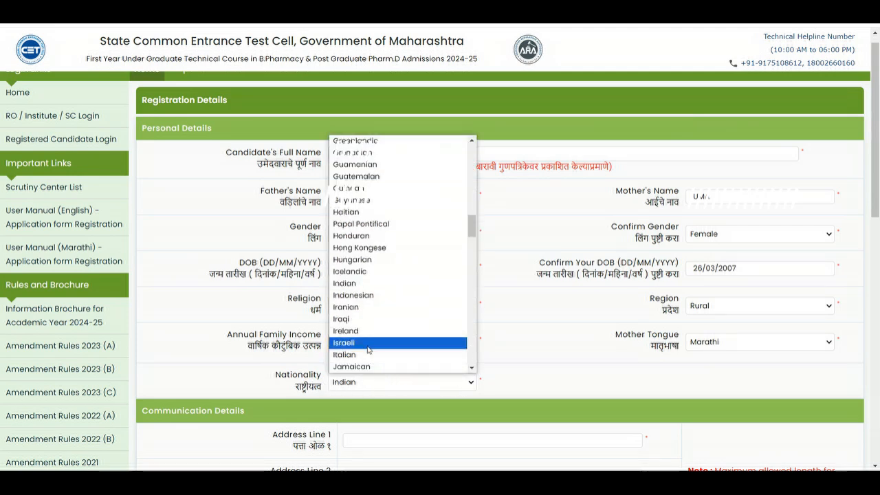
left_click(364, 283)
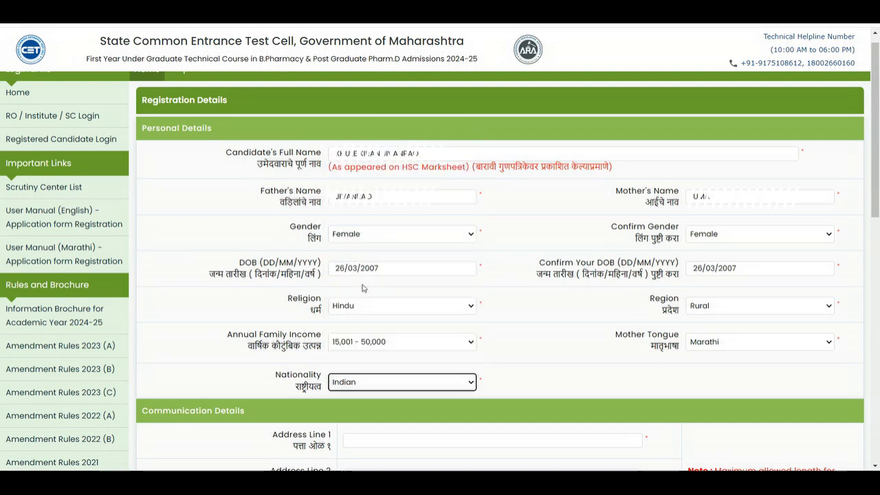
Fill in the first two address lines of the communication details with the candidate's postal address
scroll(471, 379, "down", 5)
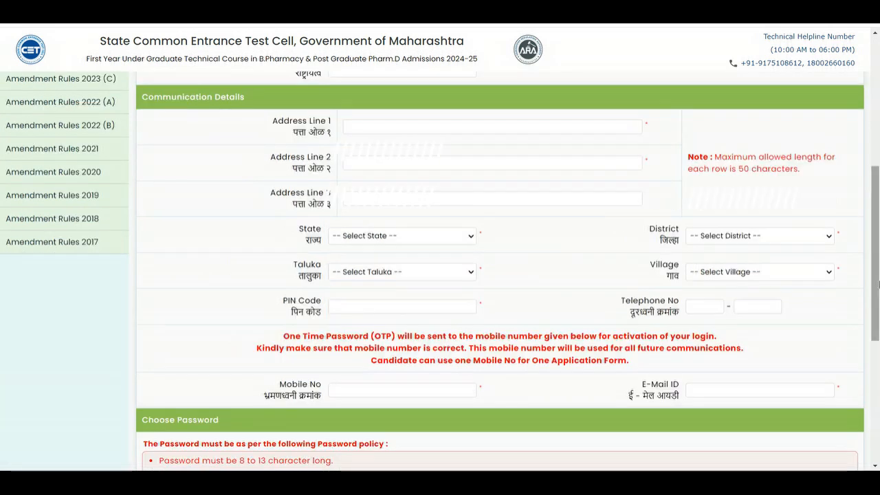
left_click(377, 126)
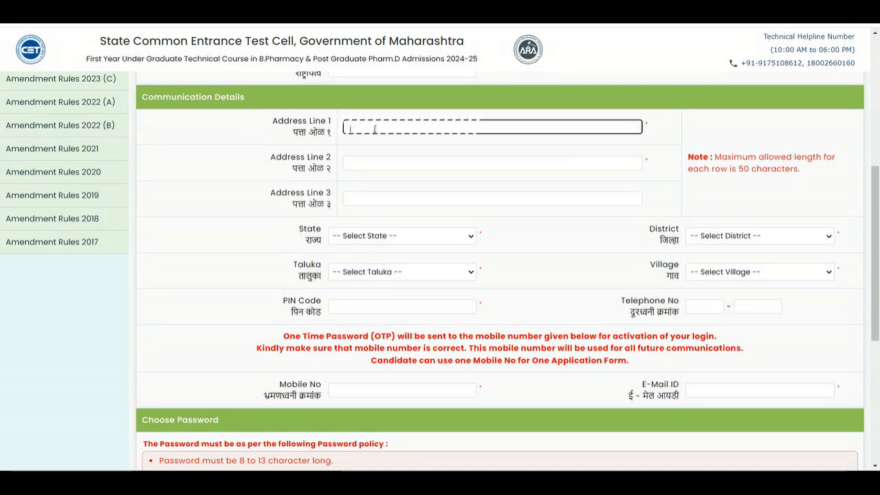
type("D")
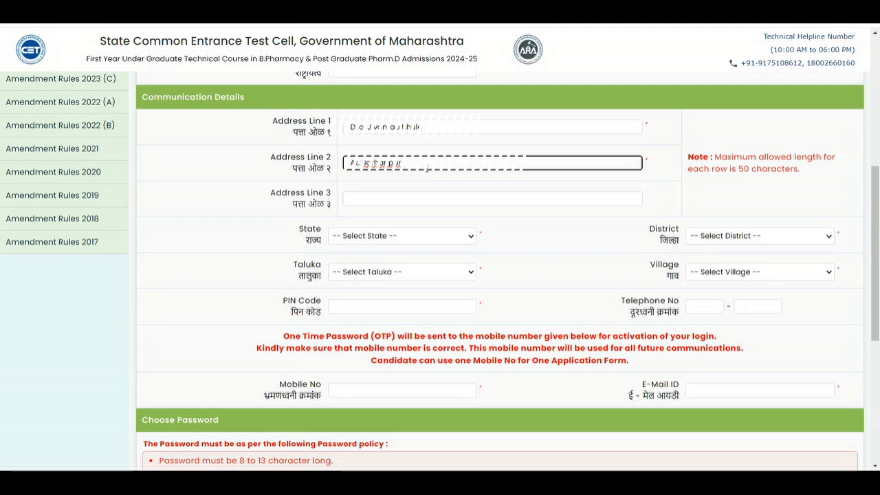
type("st")
left_click(570, 194)
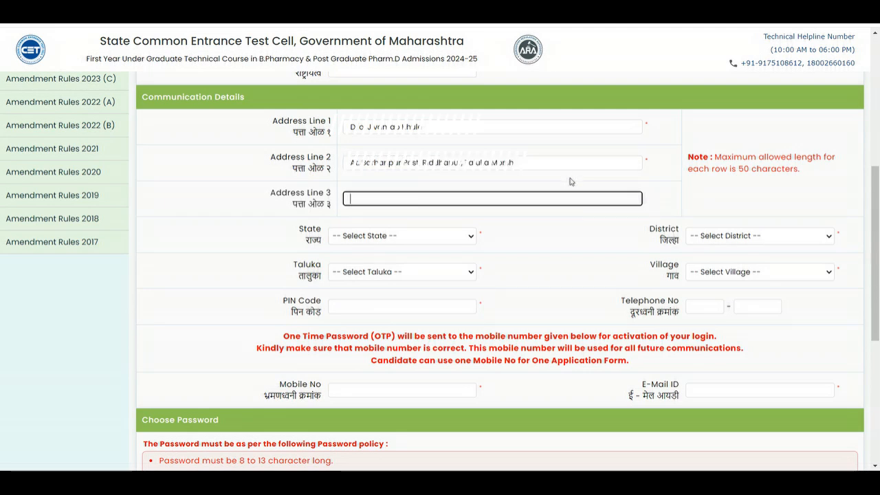
left_click(570, 178)
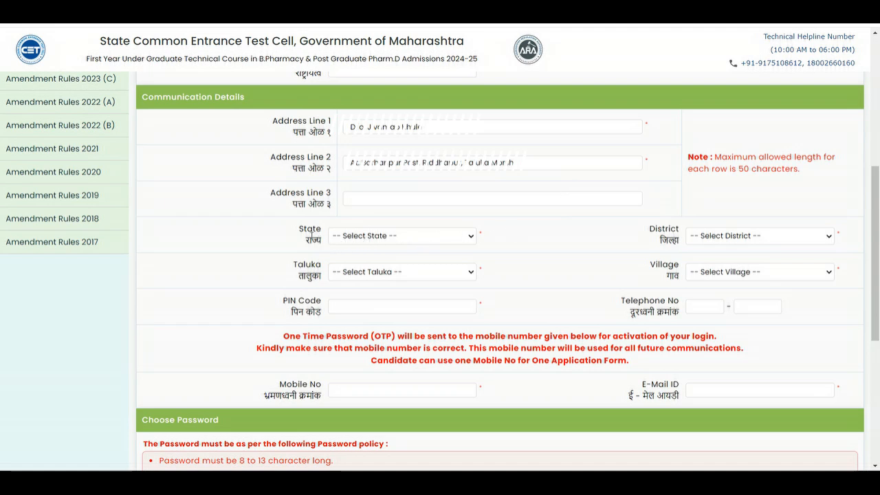
Choose Maharashtra as the state and select the candidate's district in the communication details
left_click(385, 242)
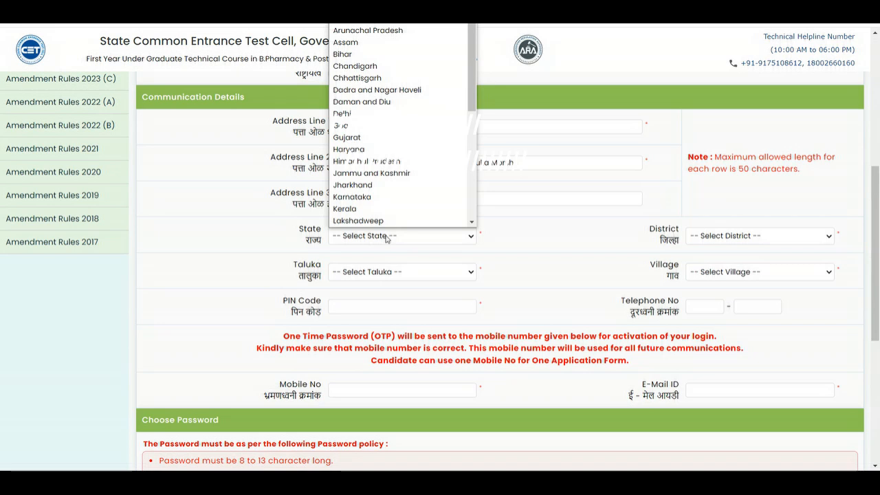
left_click_drag(473, 106, 474, 138)
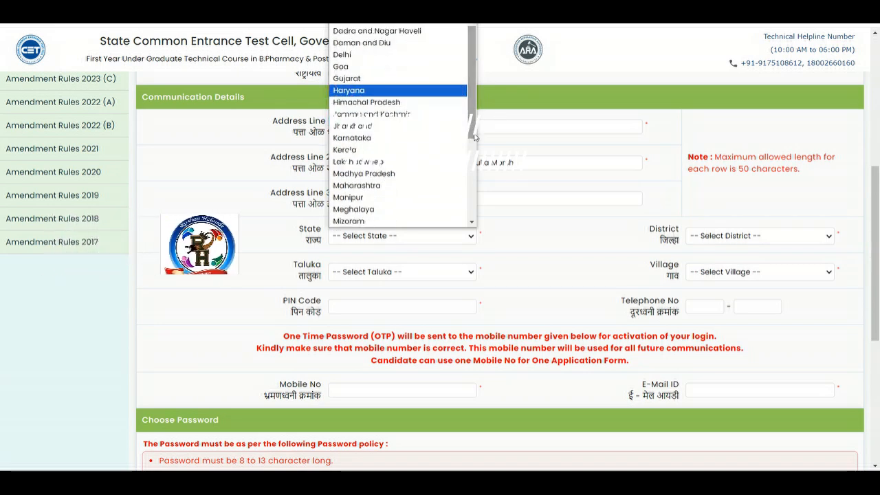
left_click(379, 185)
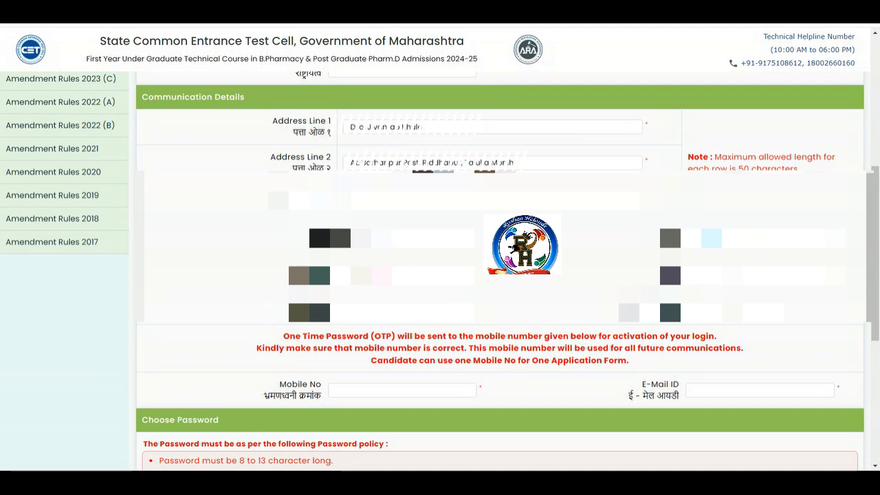
left_click(760, 238)
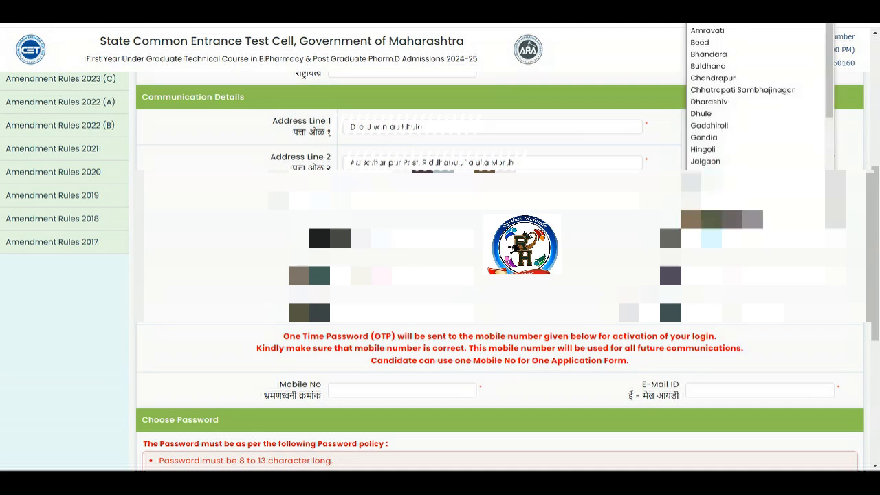
left_click(743, 31)
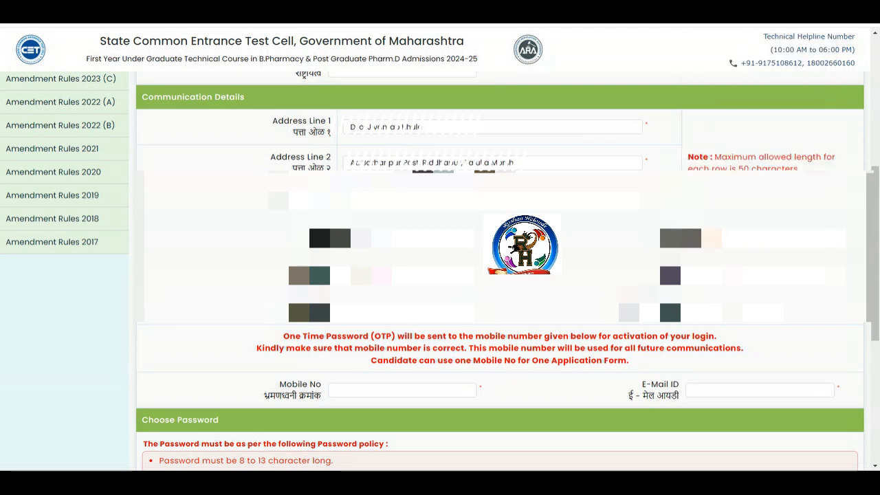
Select the candidate's taluka and village, and enter the postal PIN code of the address
left_click(402, 275)
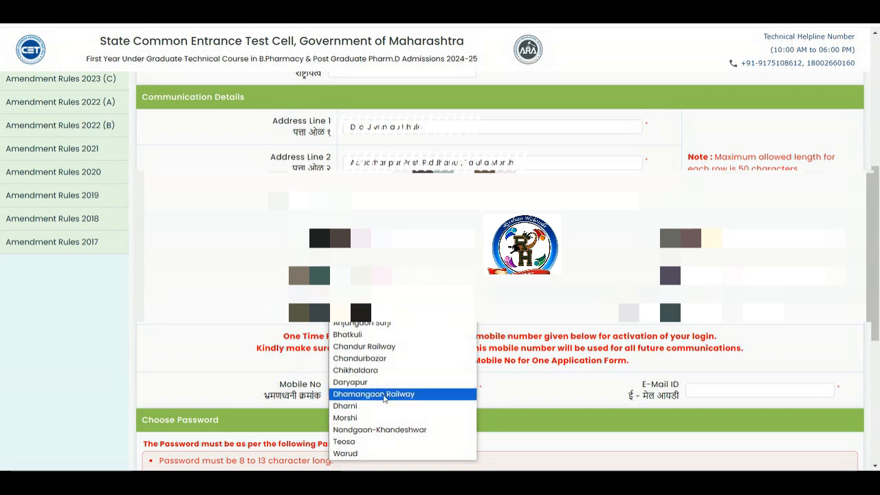
left_click(382, 418)
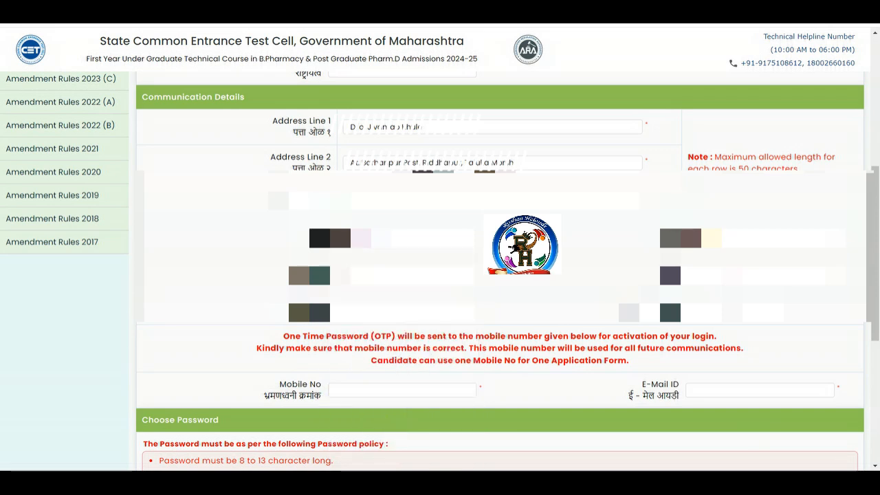
left_click(759, 275)
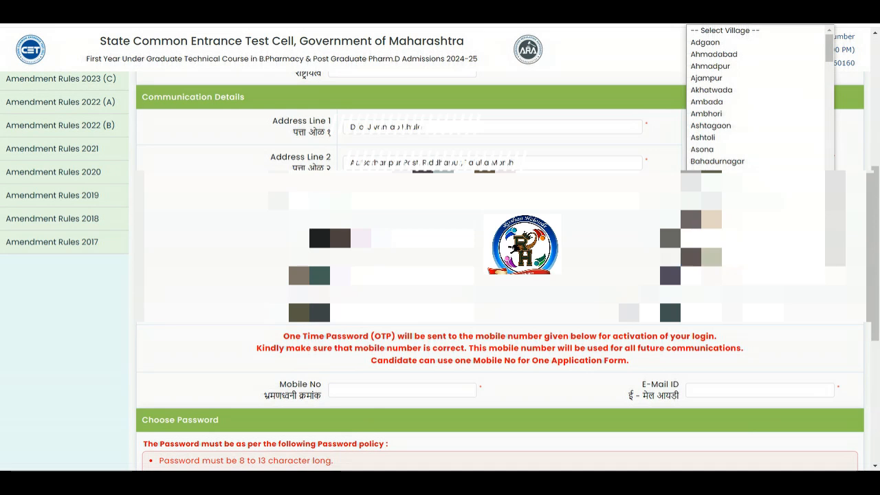
scroll(756, 247, "down", 3)
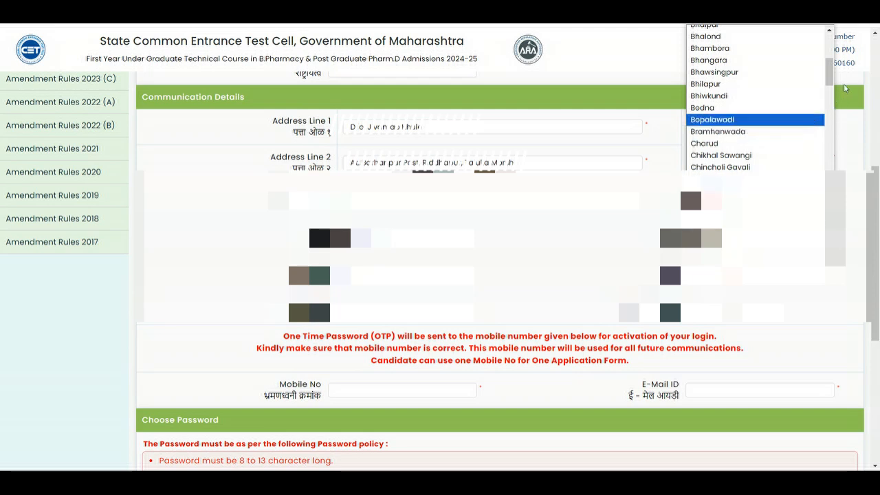
left_click_drag(830, 68, 831, 57)
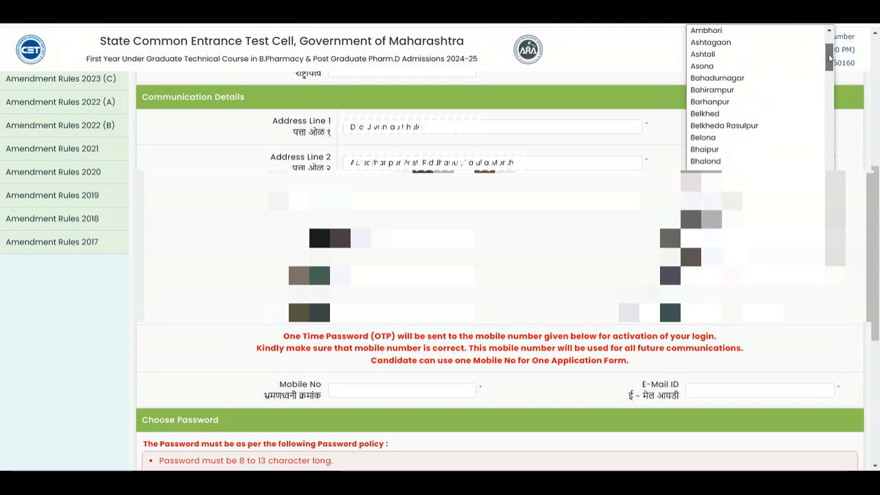
left_click(767, 102)
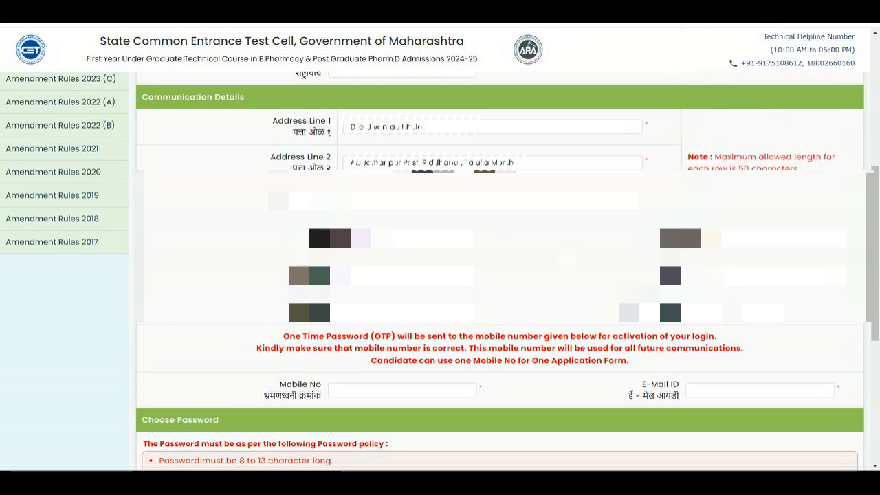
left_click(402, 313)
Fill in the candidate's mobile number and e-mail address in the communication details
left_click(346, 390)
type("793")
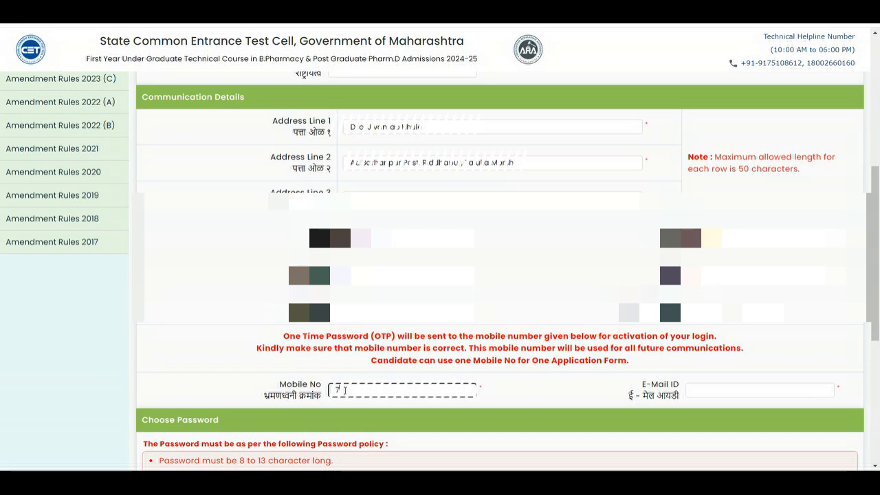
type("57404")
left_click(701, 391)
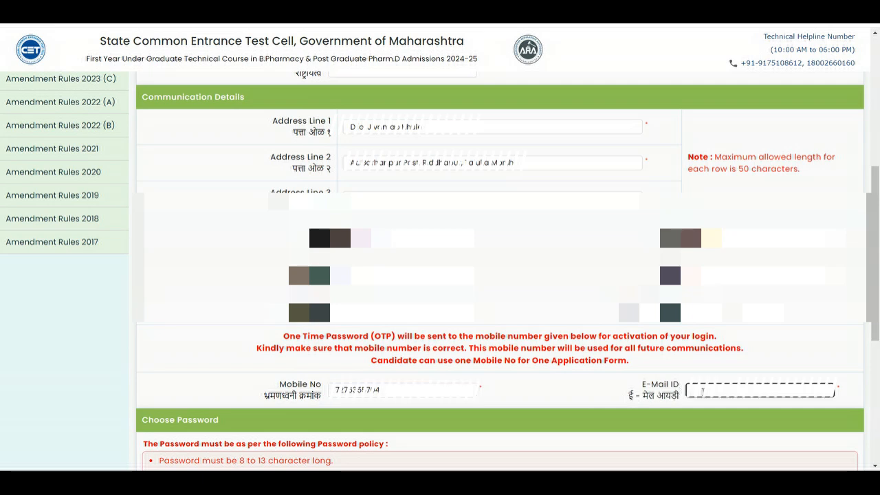
left_click(762, 364)
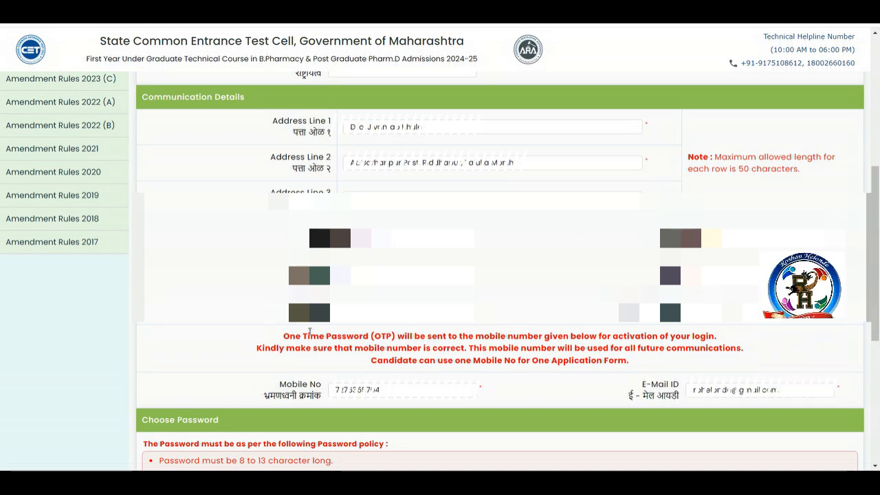
left_click_drag(283, 336, 393, 337)
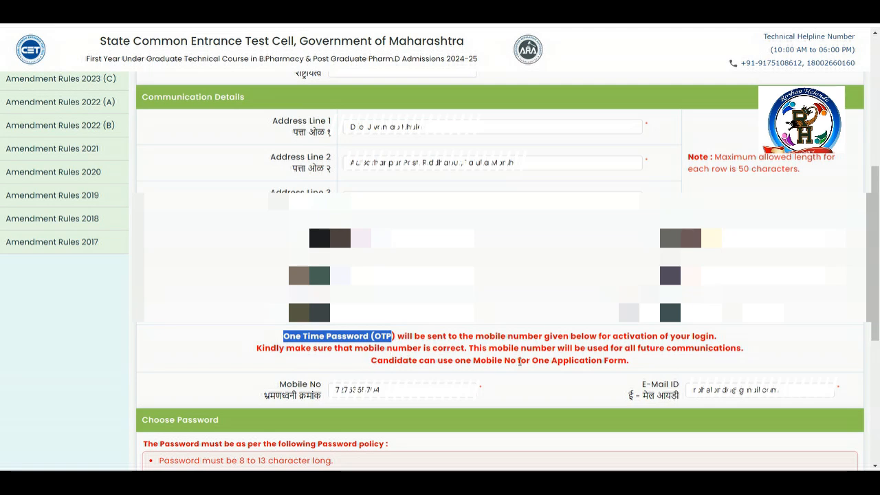
left_click(644, 364)
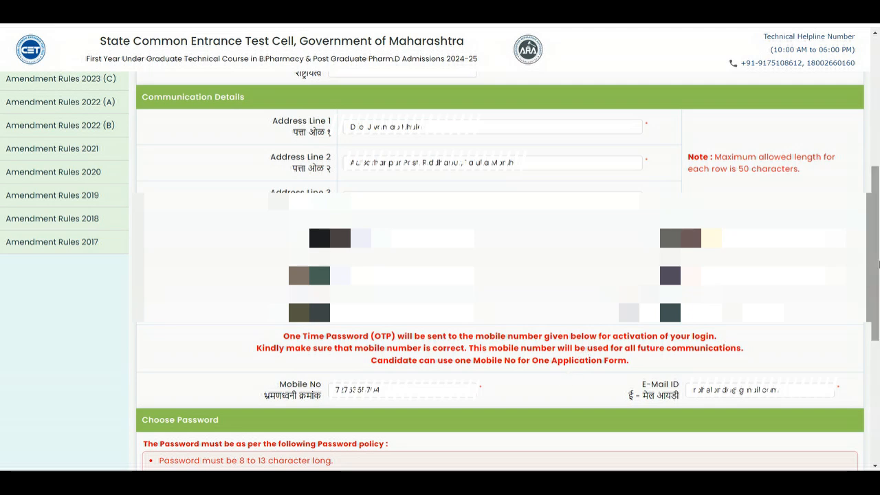
Choose an account password that meets the password policy and repeat it as the confirmation password
scroll(523, 251, "down", 5)
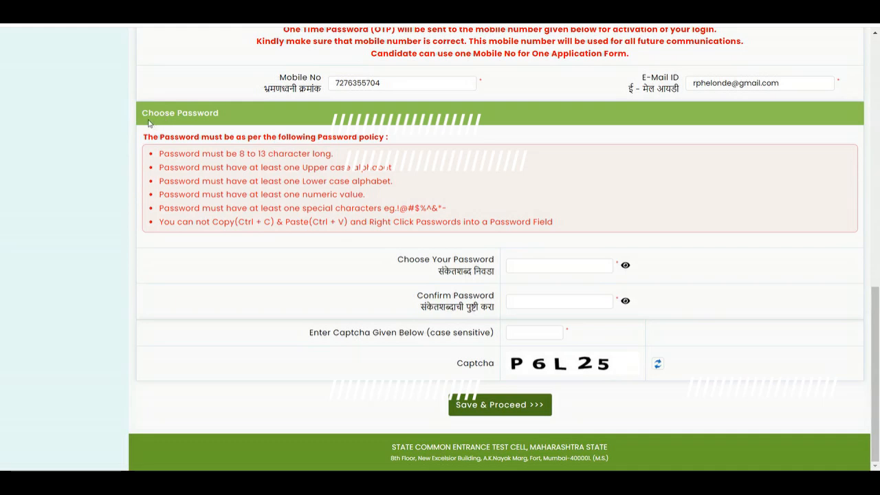
left_click_drag(144, 113, 241, 114)
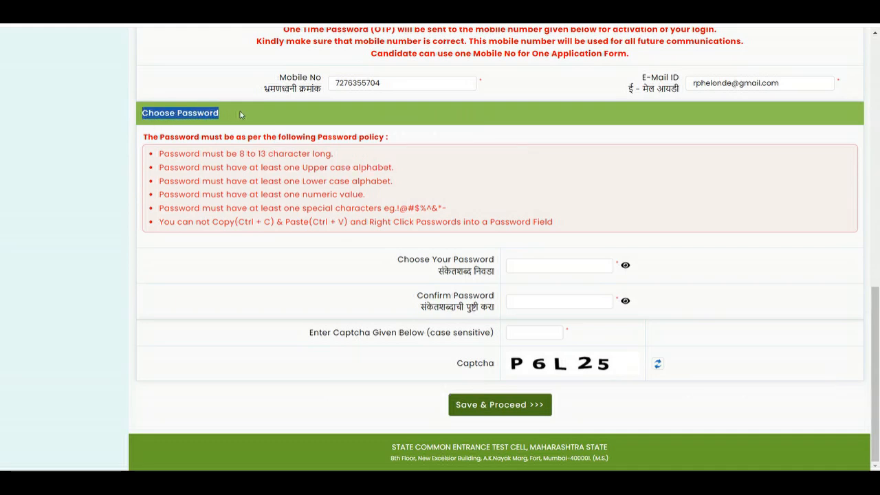
left_click(240, 114)
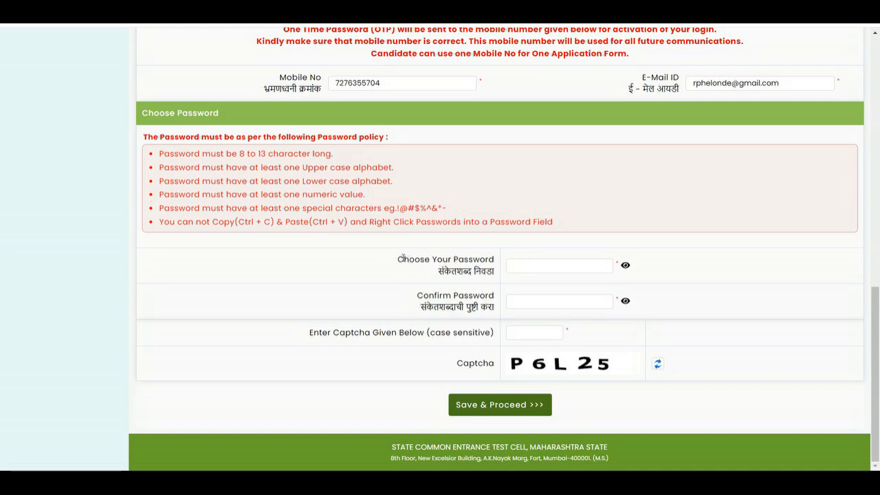
left_click(524, 263)
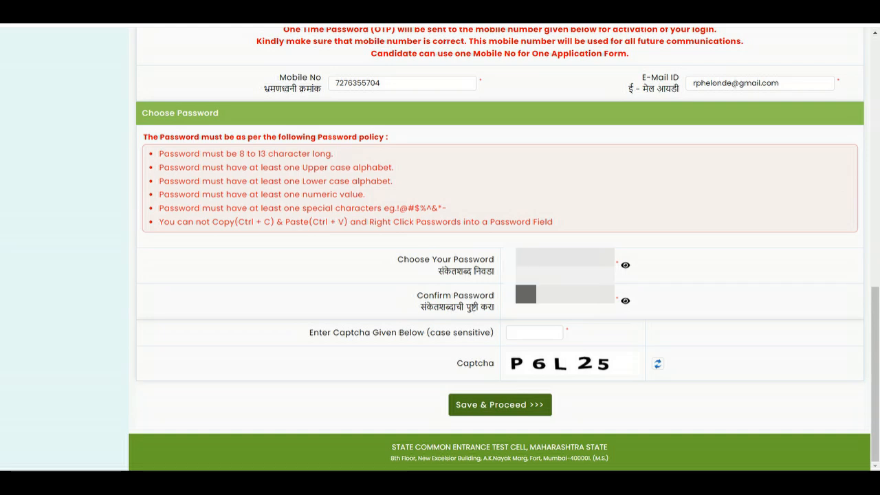
left_click(528, 299)
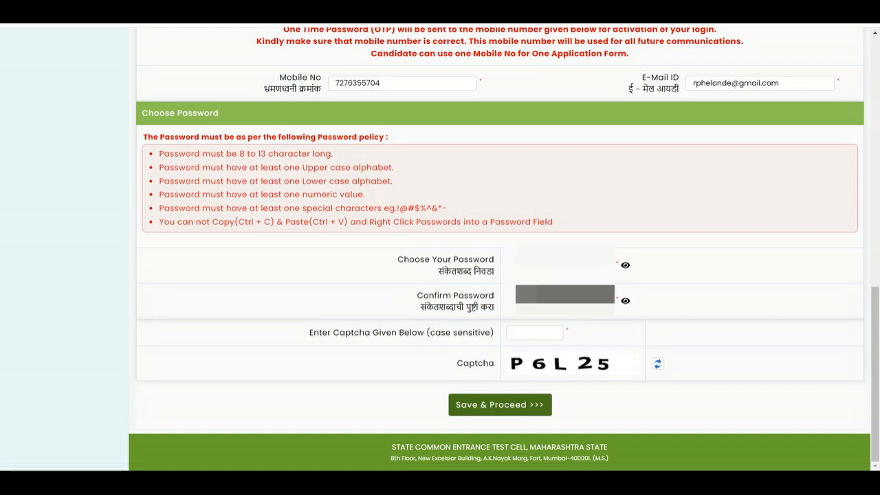
left_click(733, 290)
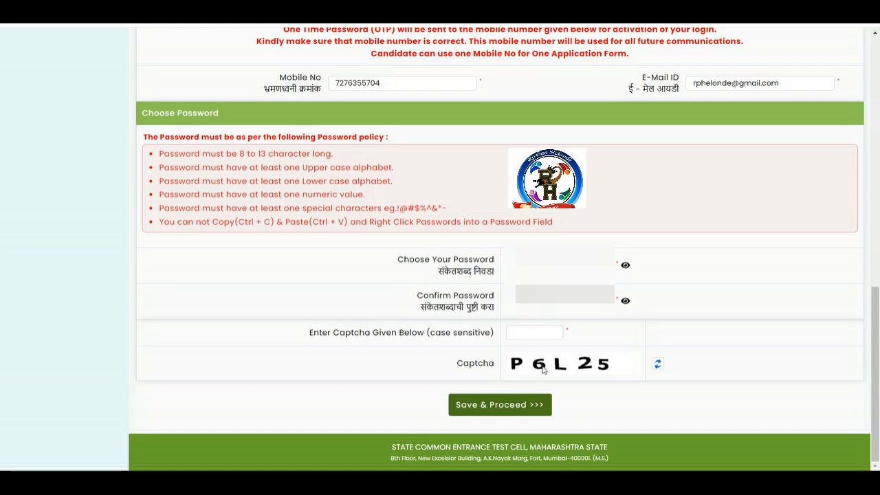
Enter the captcha text shown on the registration form, then save the form and proceed
left_click(534, 336)
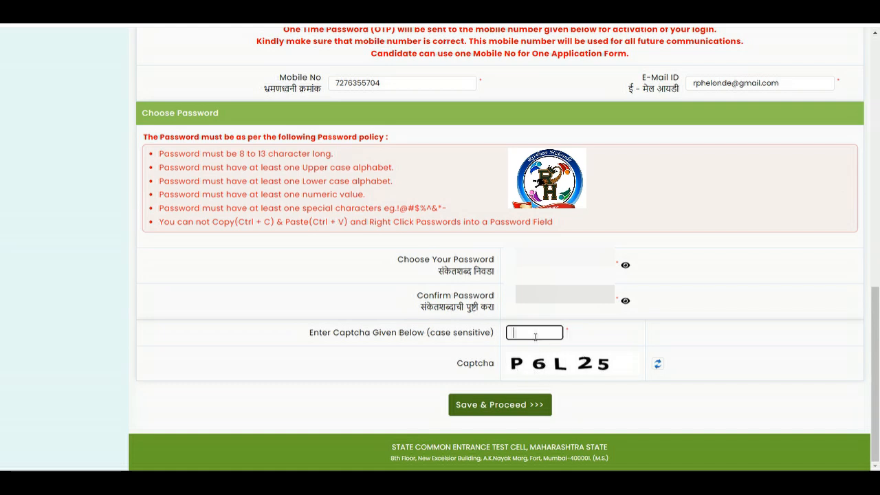
type("P6L25")
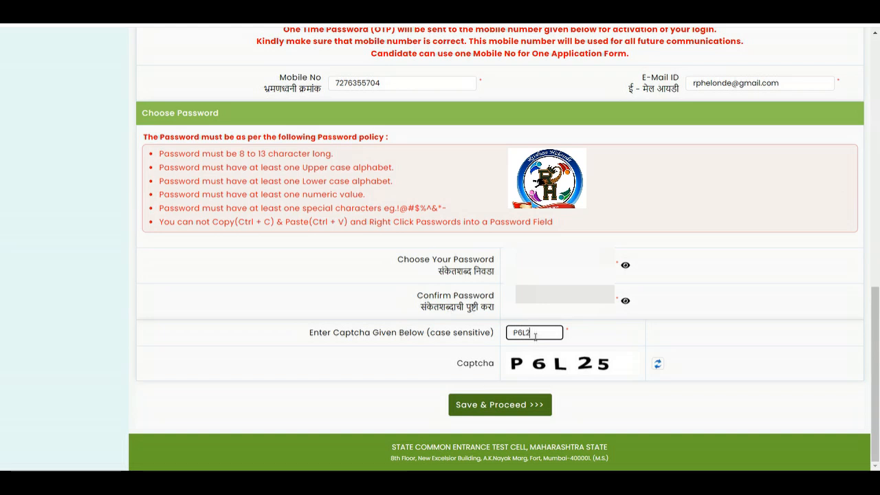
left_click(619, 338)
left_click(495, 407)
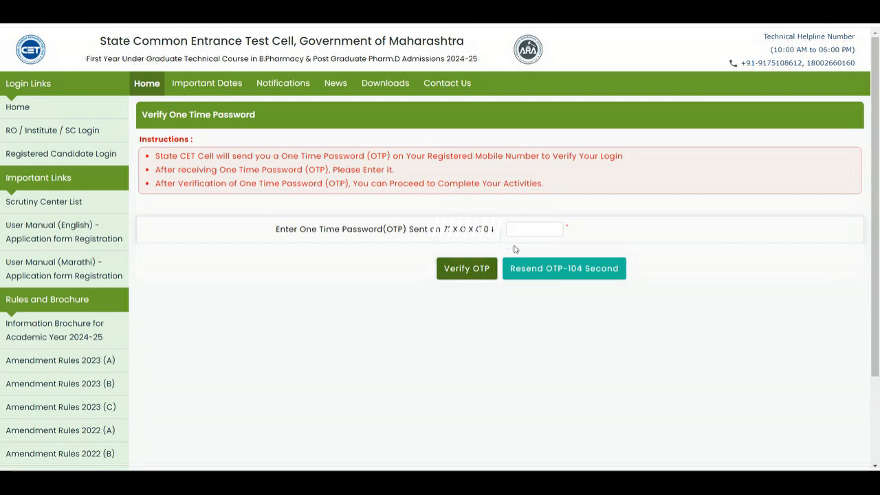
Verify the one-time password sent to the registered mobile number and proceed to complete the application form
left_click(529, 227)
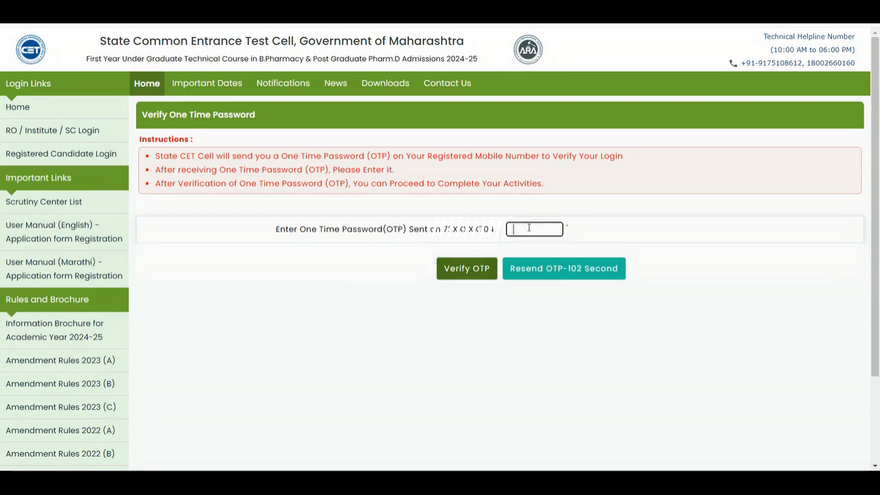
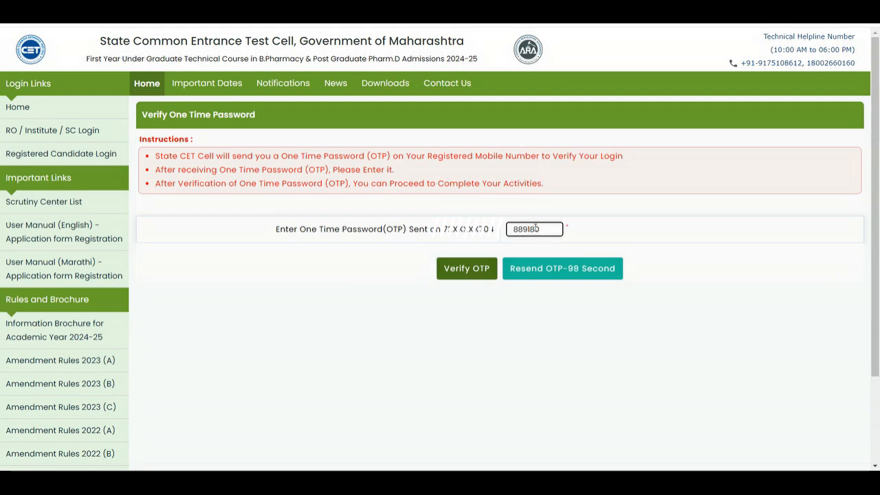
left_click(614, 231)
left_click(465, 270)
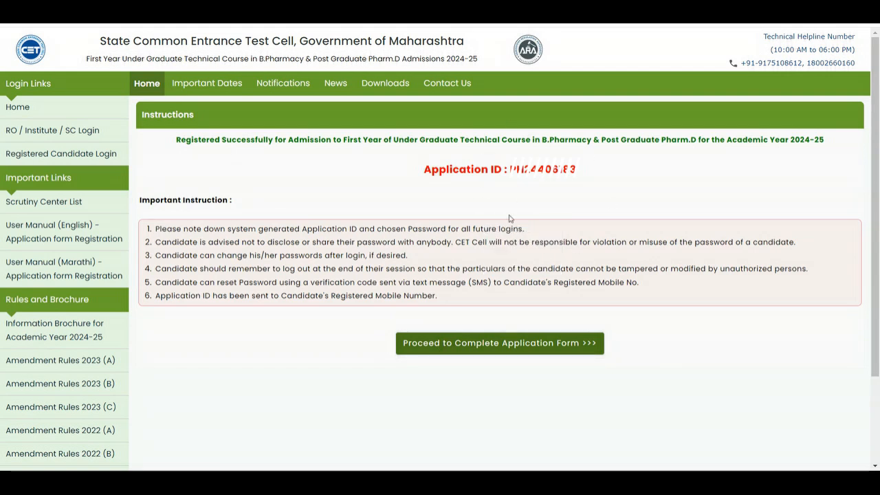
left_click(453, 347)
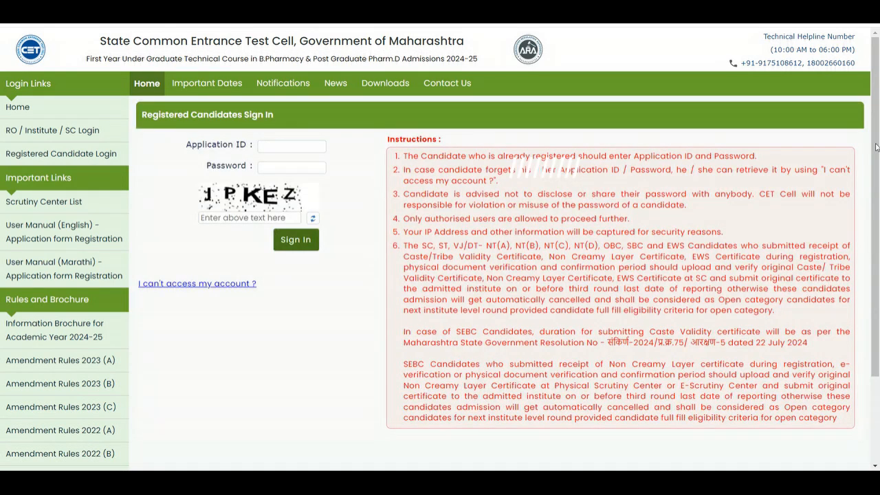
left_click_drag(877, 148, 876, 128)
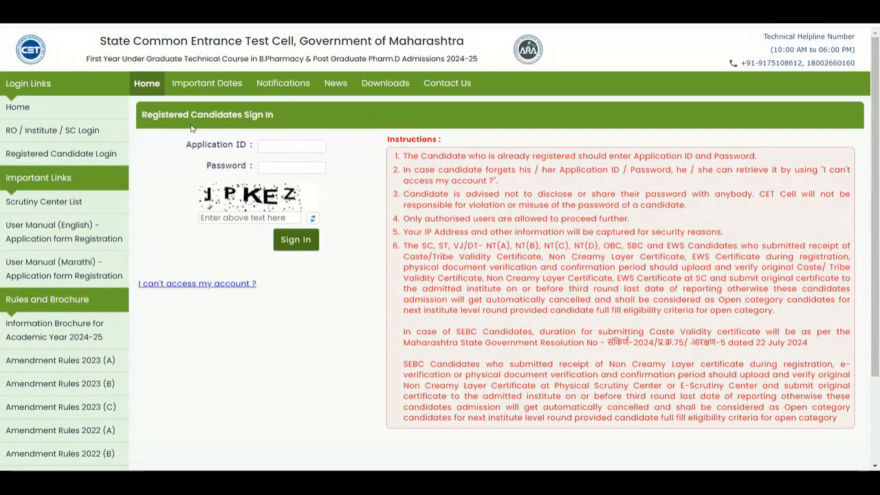